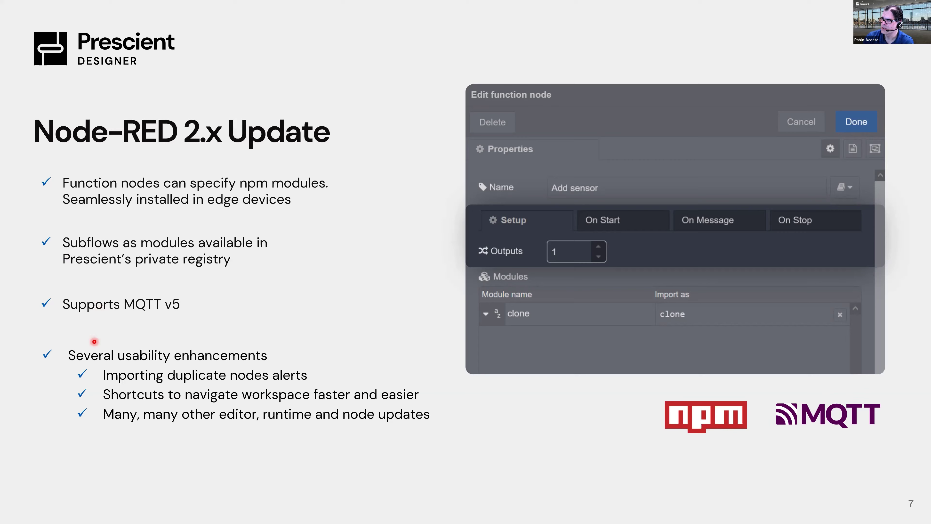
# Advance to slide 10 with the devstat device status dashboard table.
pyautogui.press('Right')
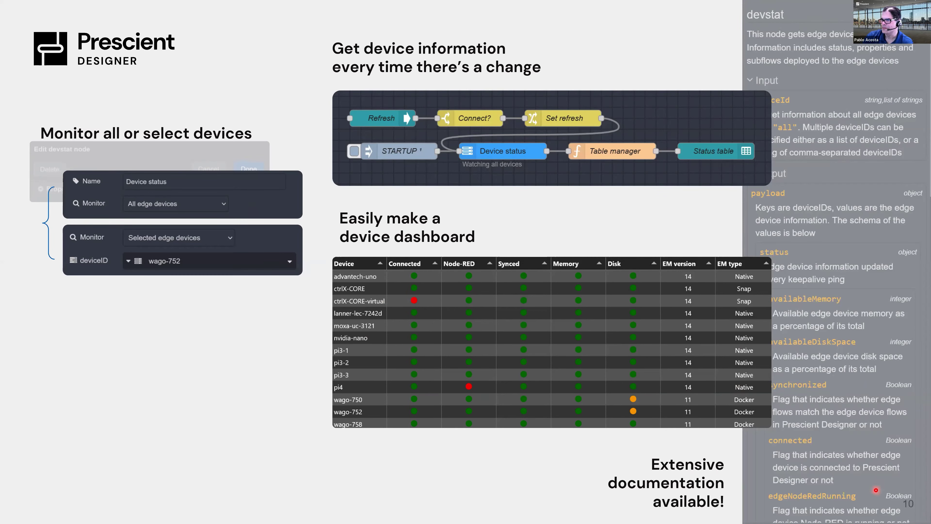
# Advance to slide 11, 'Enhanced usability'.
pyautogui.press('Right')
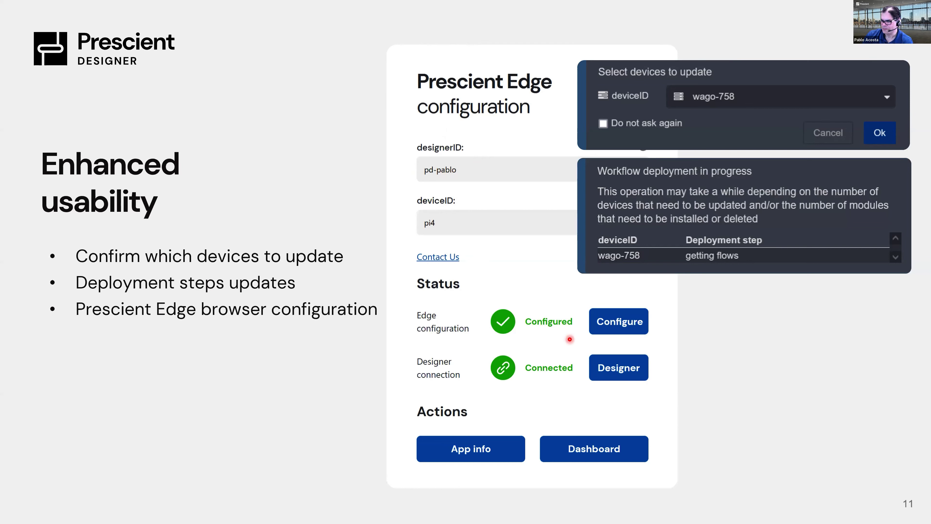
pyautogui.press('Right')
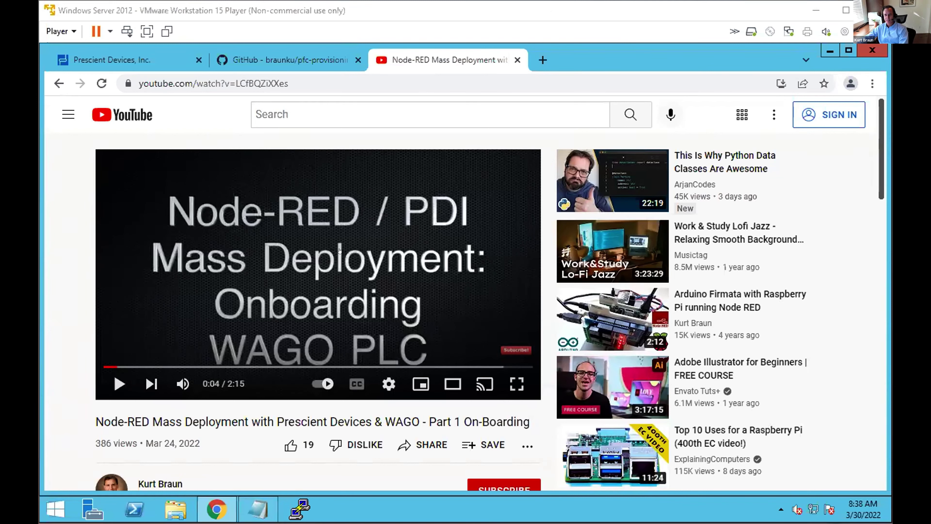
# Return to the PrescientDesigner Test flow showing the KBUS Flow node and connected myPFC.
pyautogui.click(118, 58)
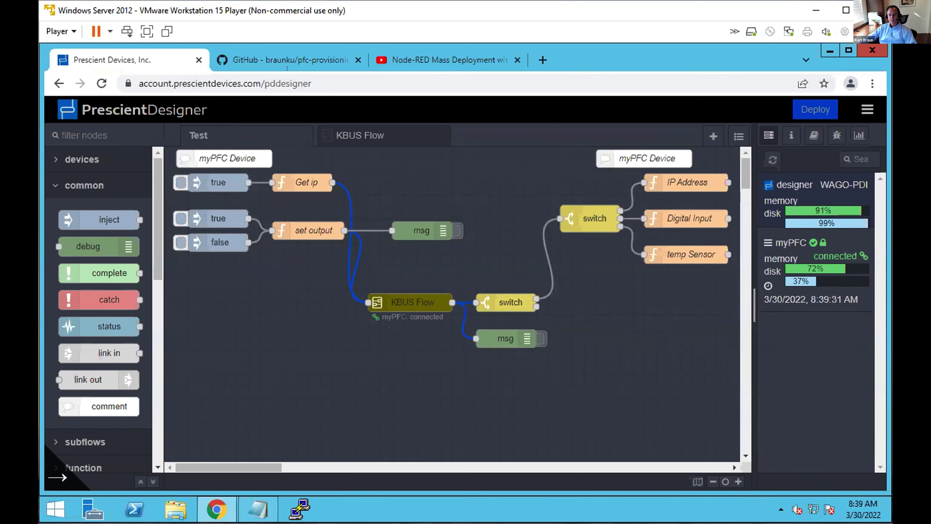
# Select the wget install command in the pfc-provisioning-tool README's Get started section, then launch PuTTY.
pyautogui.click(287, 66)
pyautogui.scroll(-15, 290, 292)
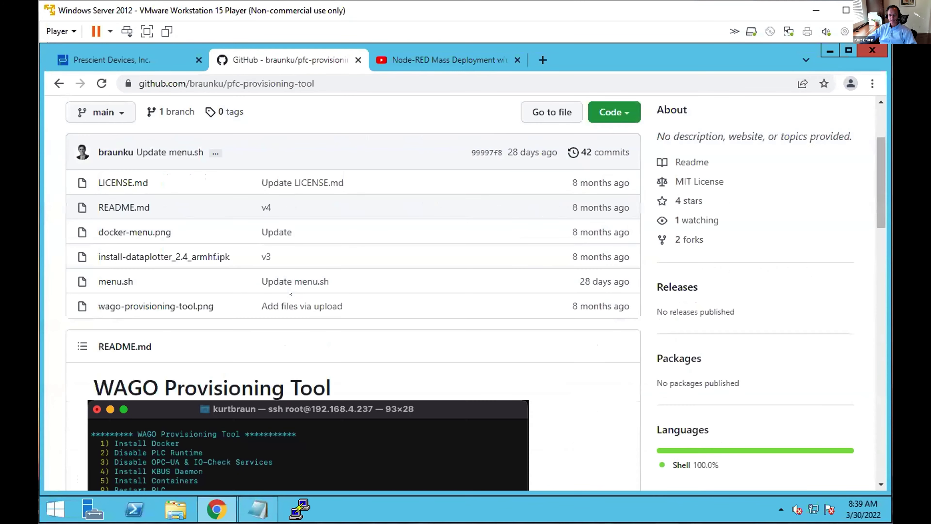
pyautogui.scroll(11, 276, 210)
pyautogui.scroll(4, 277, 210)
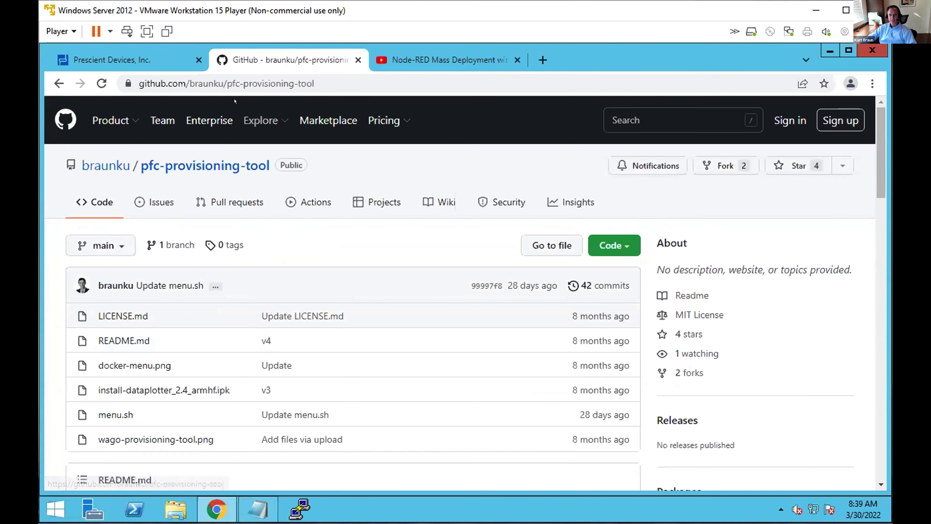
pyautogui.scroll(-15, 287, 285)
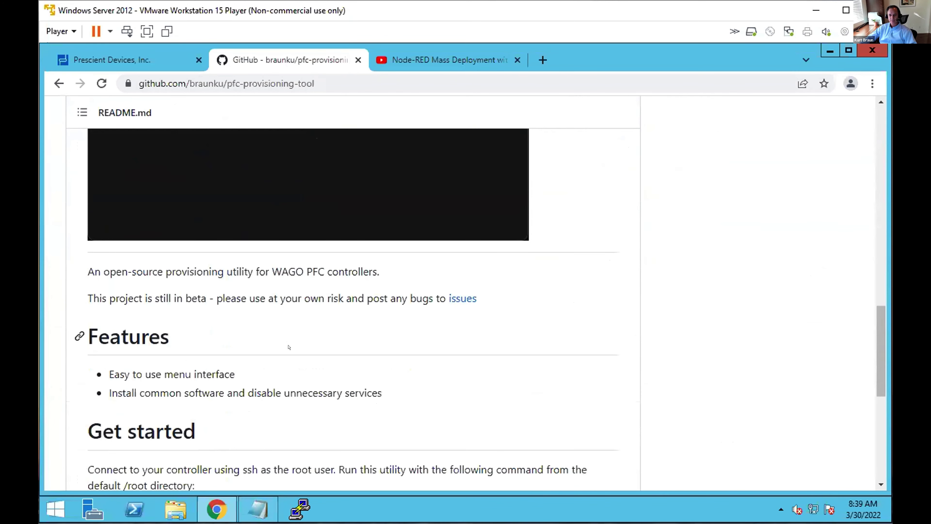
pyautogui.scroll(-3, 287, 347)
pyautogui.tripleClick(150, 389)
pyautogui.click(137, 390)
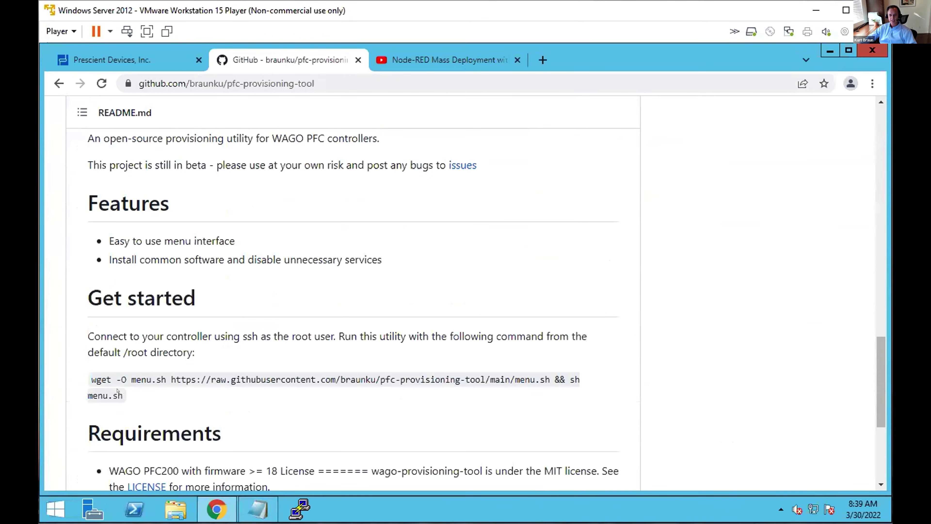
pyautogui.moveTo(123, 393); pyautogui.dragTo(84, 378)
pyautogui.hotkey('ctrl', 'c')
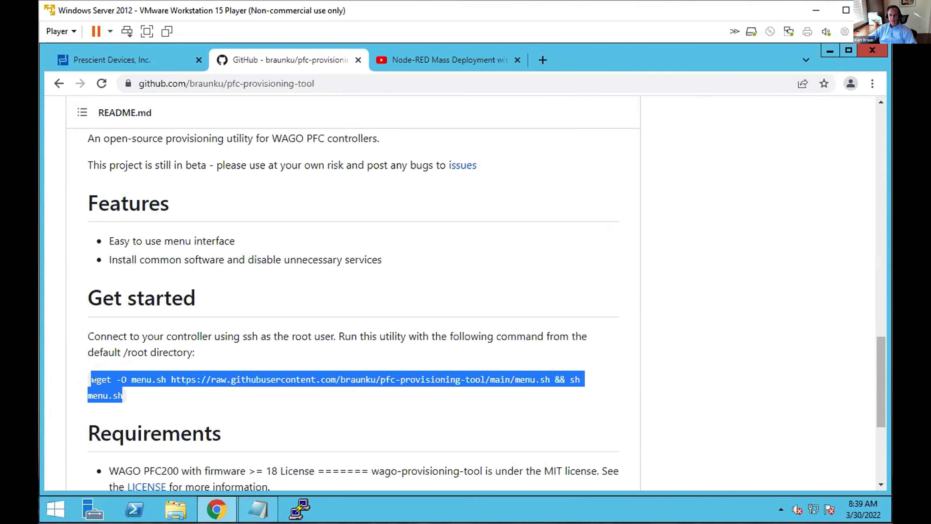
pyautogui.click(299, 508)
# Log into 192.168.5.34 as root via the saved session and run the pasted wget command.
pyautogui.click(429, 310)
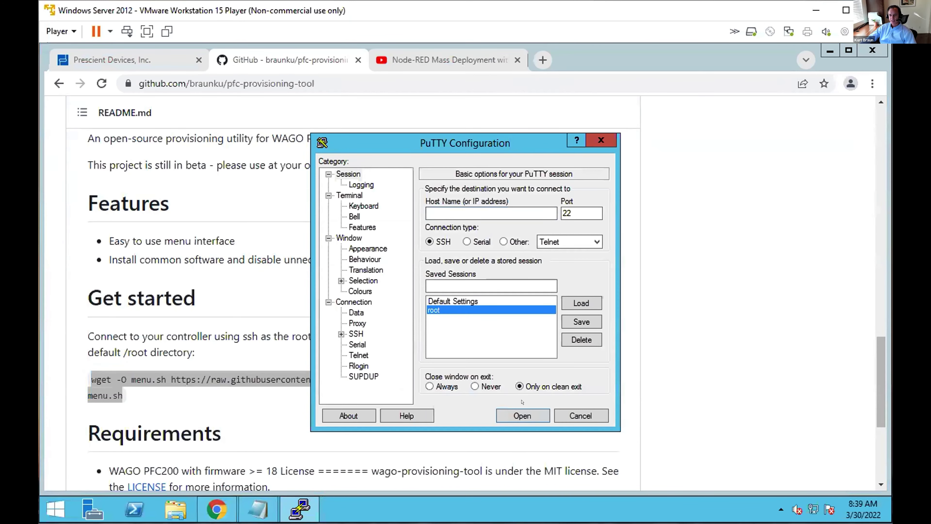
pyautogui.click(522, 415)
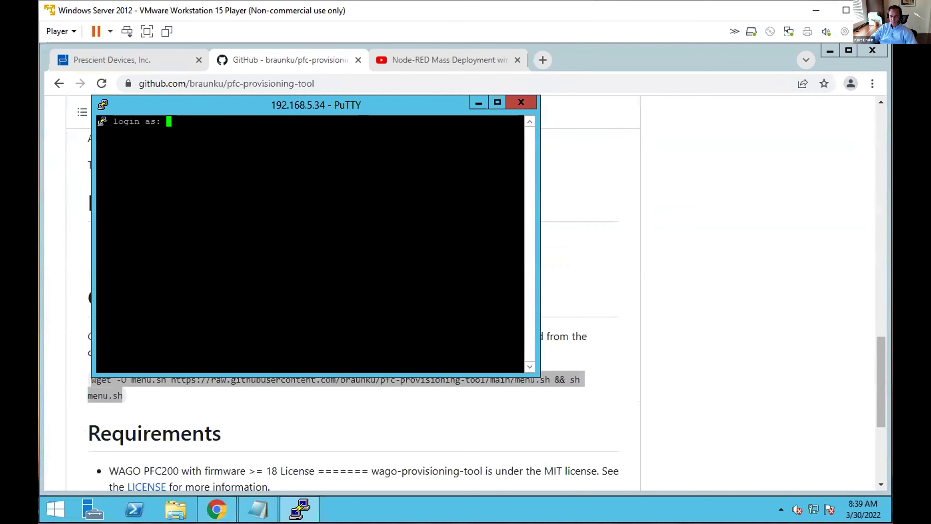
pyautogui.write('root')
pyautogui.press('Return')
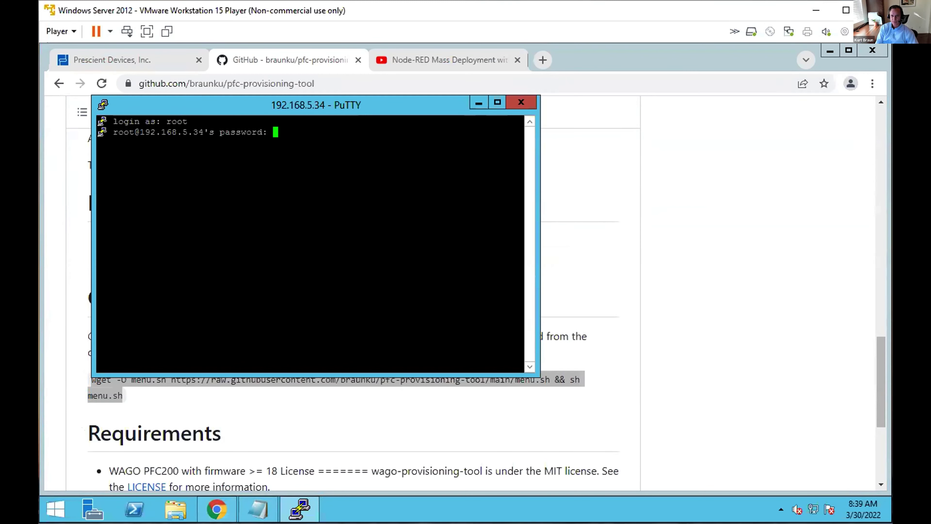
pyautogui.press('Return')
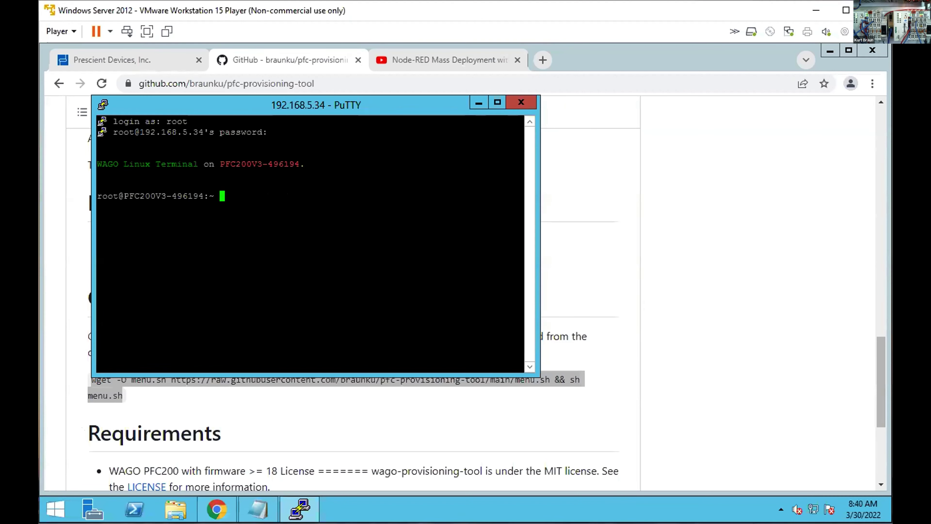
pyautogui.rightClick(422, 229)
pyautogui.press('Return')
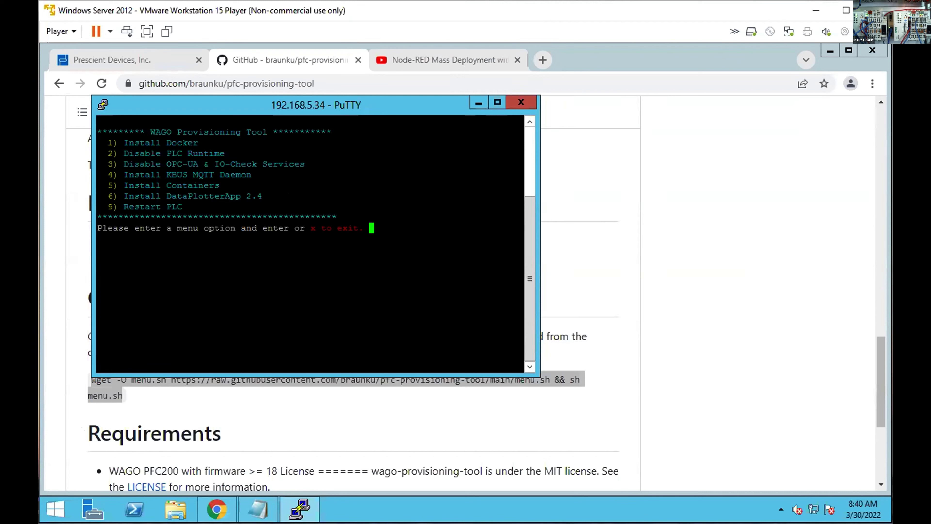
# Choose menu options 2 (disable PLC runtime), 4 (install KBUS daemon) and 5 (Install Containers).
pyautogui.write('2')
pyautogui.press('Return')
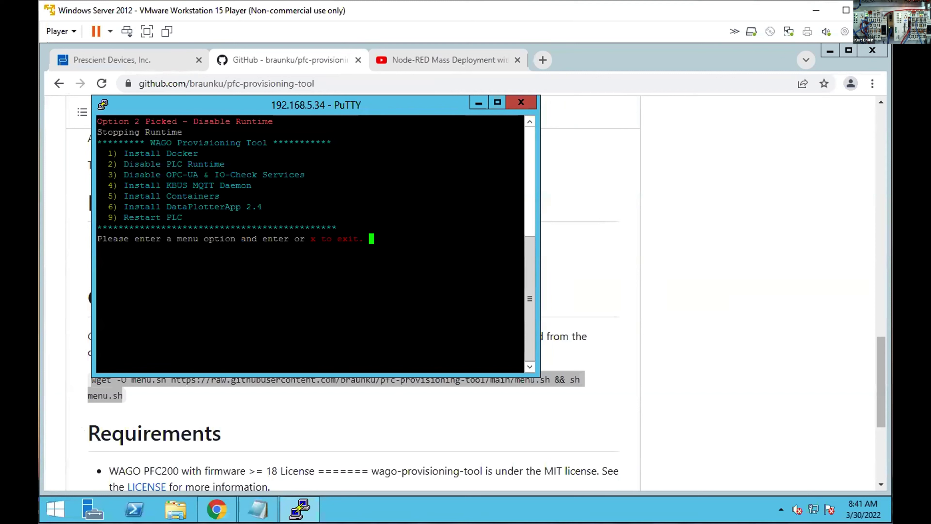
pyautogui.write('4')
pyautogui.press('Return')
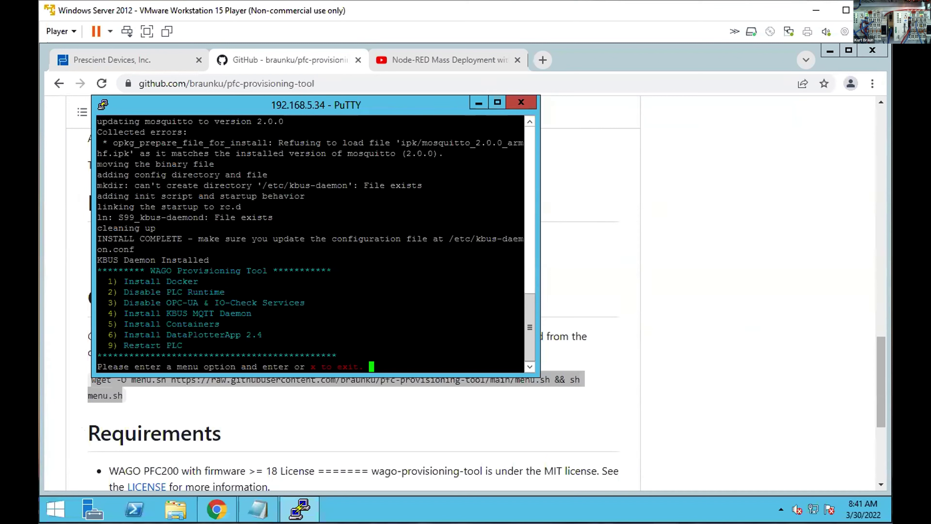
pyautogui.write('5')
pyautogui.press('Return')
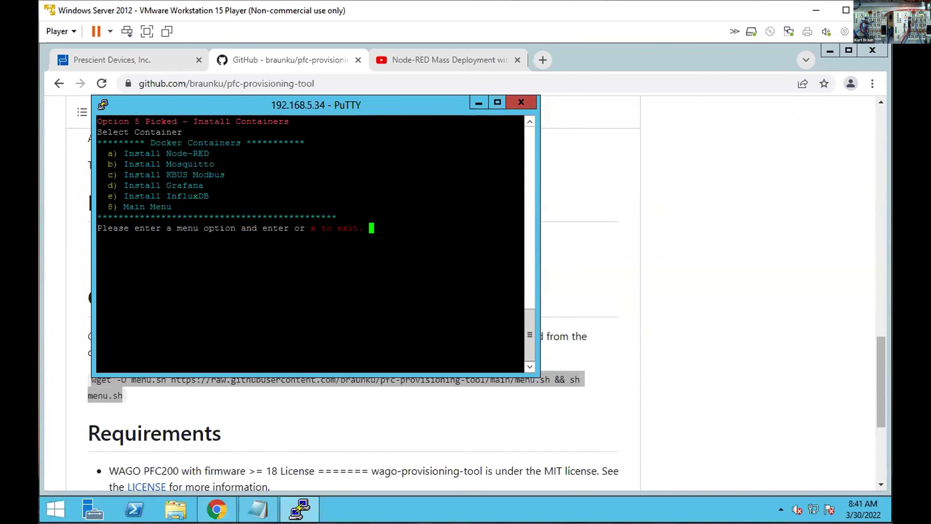
# Install Mosquitto with option b, exit with x, and begin typing 'nano /etc/kbus-daemon/kbus-daemon.cfg'.
pyautogui.write('b')
pyautogui.press('Return')
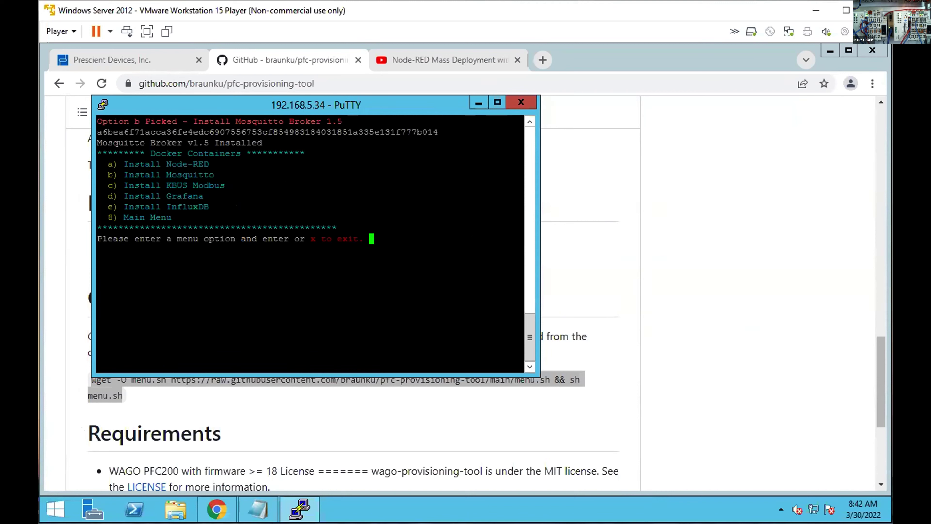
pyautogui.write('x')
pyautogui.press('Return')
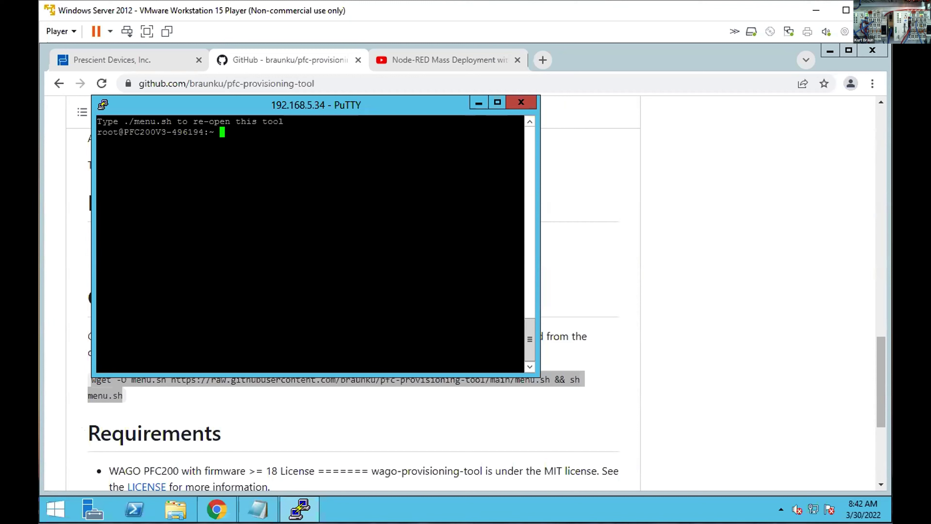
pyautogui.write('nano /etc/k')
pyautogui.press('Tab')
pyautogui.write('kb')
pyautogui.press('Tab')
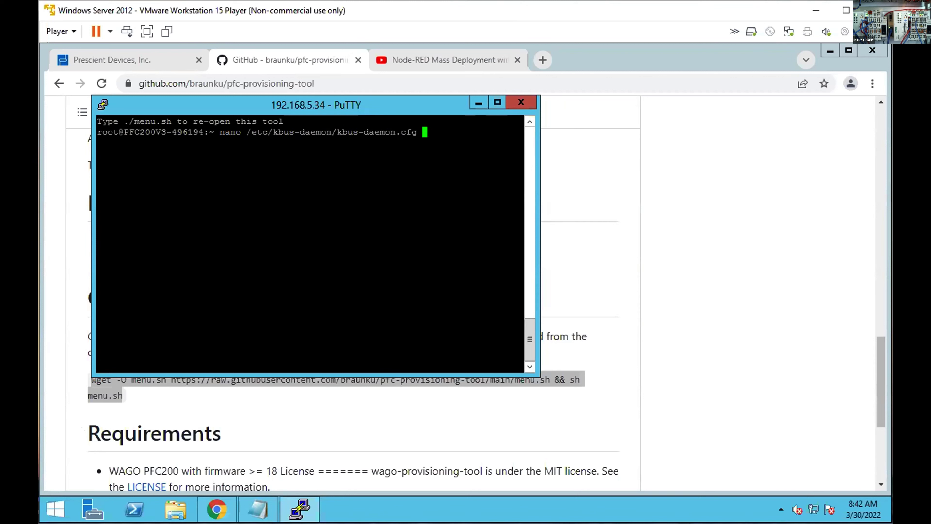
pyautogui.press('Return')
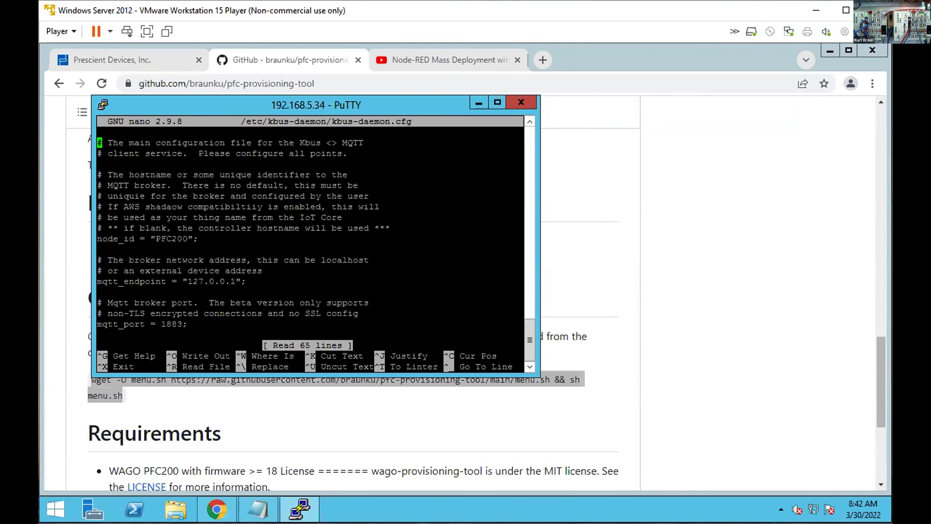
pyautogui.press('Down')
pyautogui.press('Down')
pyautogui.press('Down')
pyautogui.press('Down')
pyautogui.press('Down')
pyautogui.press('Down')
pyautogui.press('Down')
pyautogui.press('Down')
pyautogui.press('Down')
pyautogui.press('Right')
pyautogui.press('Right')
pyautogui.press('Right')
pyautogui.press('Right')
pyautogui.press('Right')
pyautogui.press('Right')
pyautogui.press('Right')
pyautogui.press('Right')
pyautogui.press('Right')
pyautogui.press('Right')
pyautogui.press('Right')
pyautogui.press('Down')
pyautogui.press('Down')
pyautogui.press('Down')
pyautogui.press('Down')
pyautogui.press('Right')
pyautogui.press('Right')
pyautogui.press('Right')
pyautogui.press('Right')
pyautogui.press('Right')
pyautogui.press('Right')
pyautogui.press('Right')
pyautogui.press('Right')
pyautogui.press('Right')
pyautogui.press('Right')
pyautogui.press('Right')
pyautogui.press('Right')
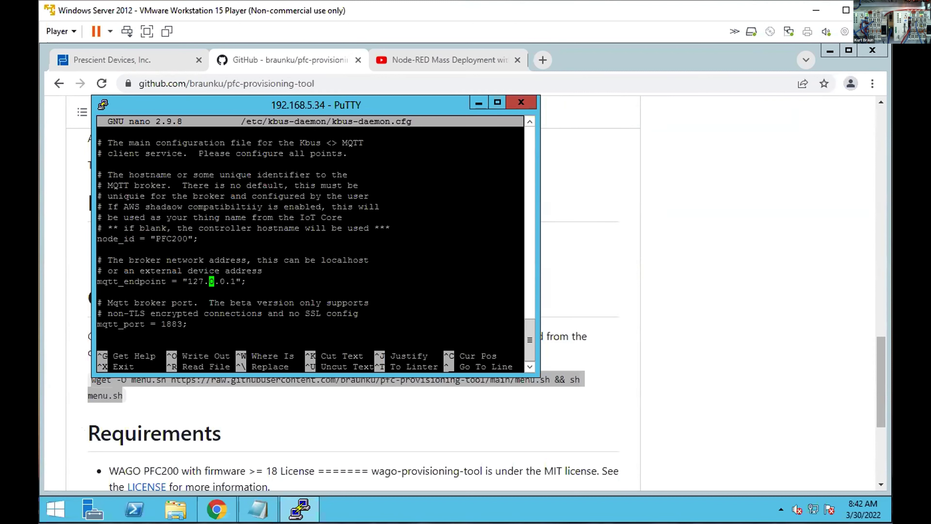
pyautogui.press('Left')
pyautogui.press('Left')
pyautogui.press('Left')
pyautogui.press('Left')
pyautogui.press('Left')
pyautogui.press('Left')
pyautogui.press('Left')
pyautogui.hotkey('ctrl', 'x')
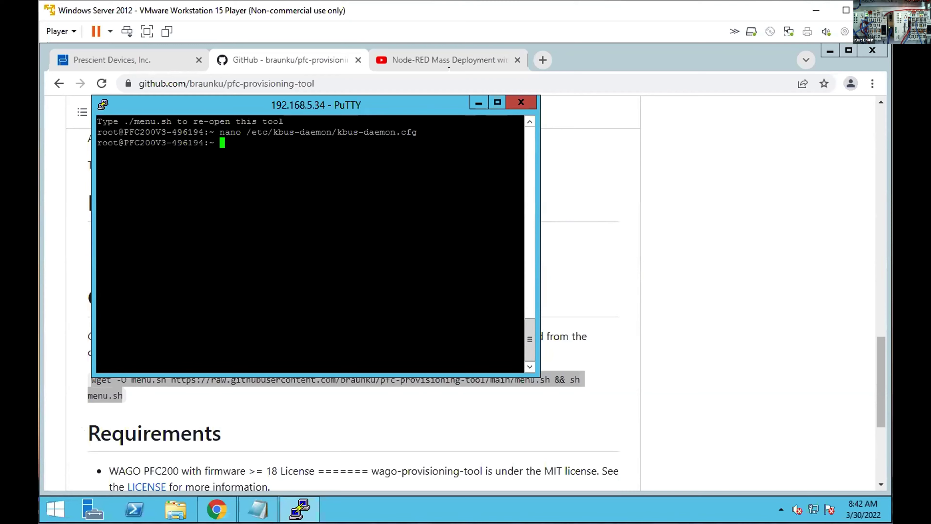
# Highlight the description's docker run command and its DESIGNER-ID and DEVICE_ID placeholders.
pyautogui.click(436, 50)
pyautogui.scroll(-4, 200, 360)
pyautogui.scroll(-5, 201, 360)
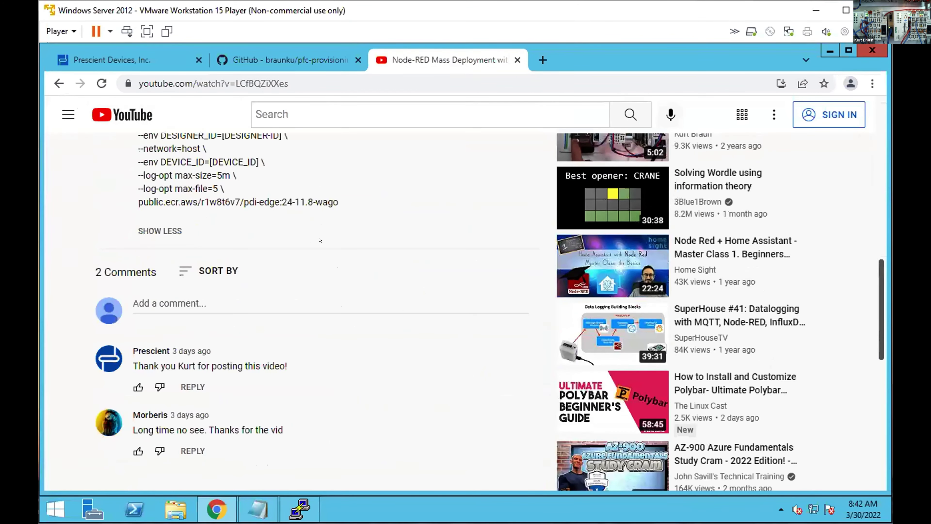
pyautogui.scroll(3, 329, 232)
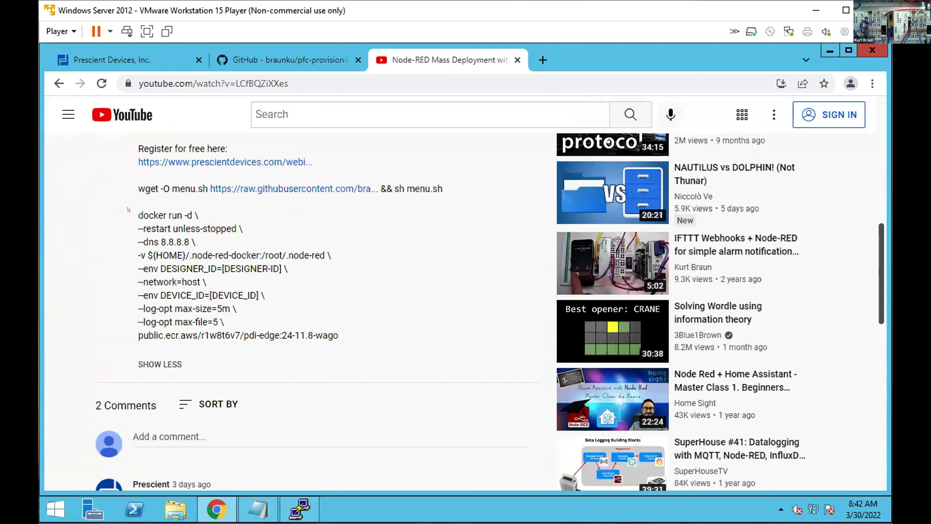
pyautogui.moveTo(138, 215); pyautogui.dragTo(331, 327)
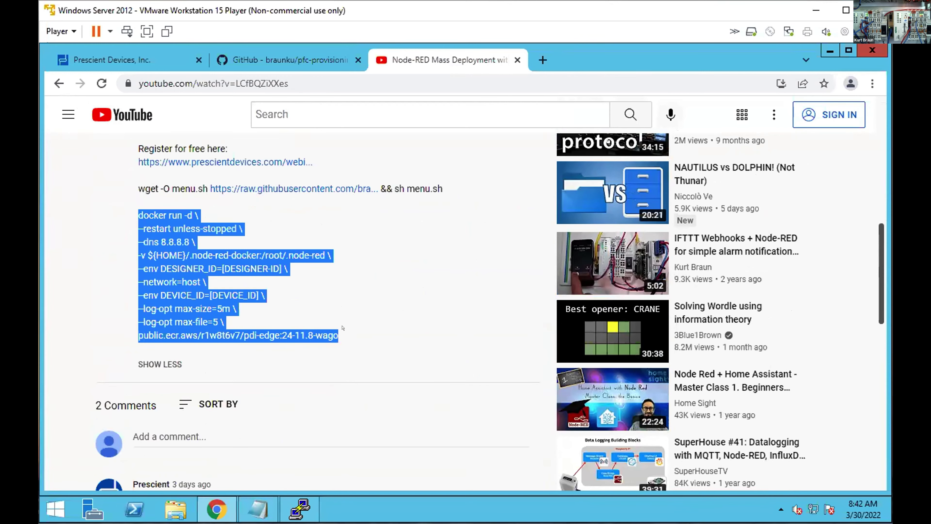
pyautogui.click(319, 284)
pyautogui.moveTo(284, 269); pyautogui.dragTo(214, 261)
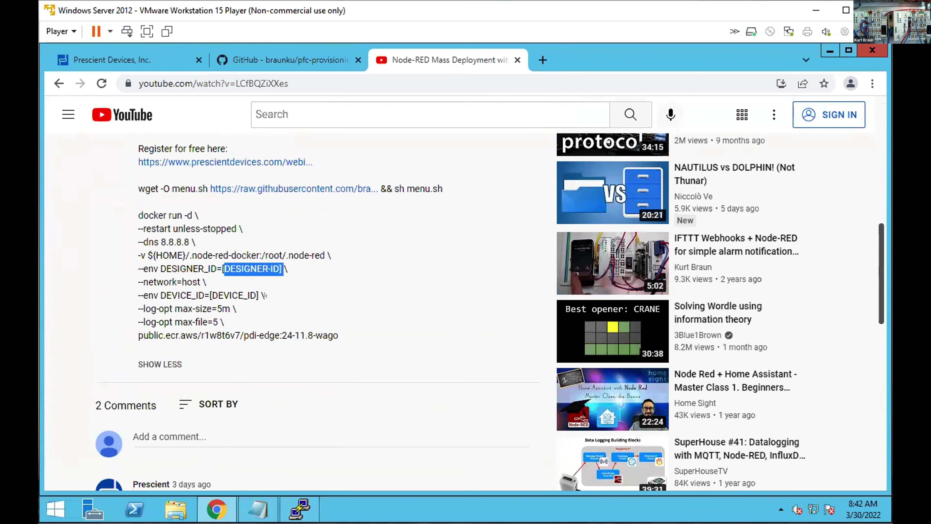
pyautogui.moveTo(259, 296); pyautogui.dragTo(209, 295)
# Return to Prescient Designer and show the main menu's System tools options.
pyautogui.click(112, 59)
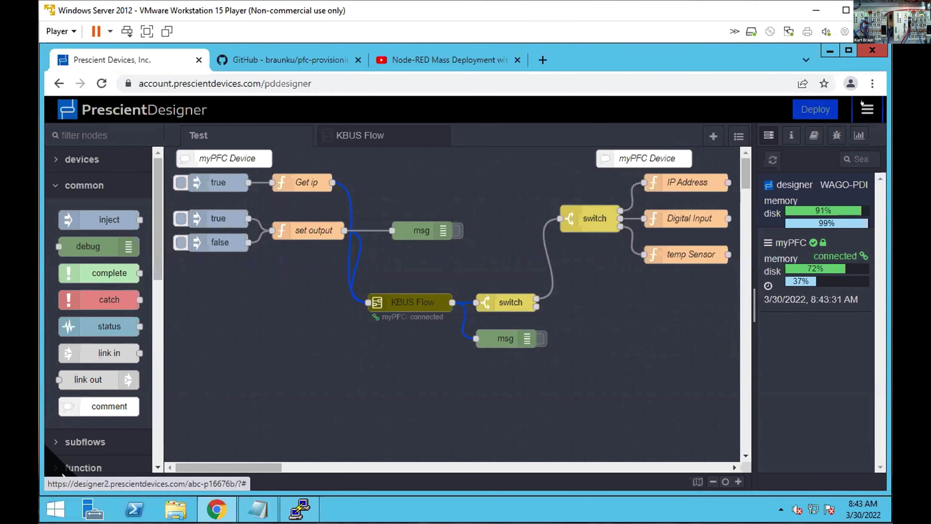
pyautogui.click(867, 110)
pyautogui.moveTo(788, 360)
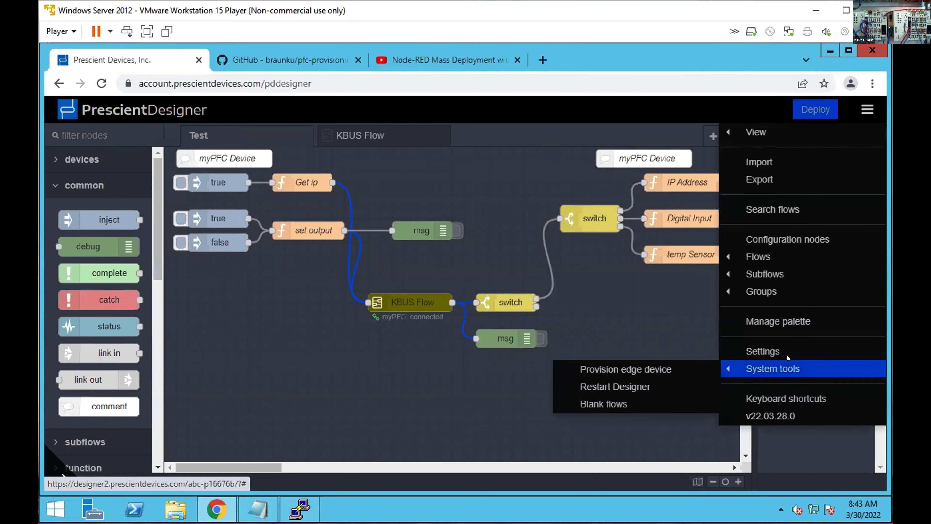
# Open the Provision edge device dialog and highlight the provisioning token after -t in the command.
pyautogui.click(671, 360)
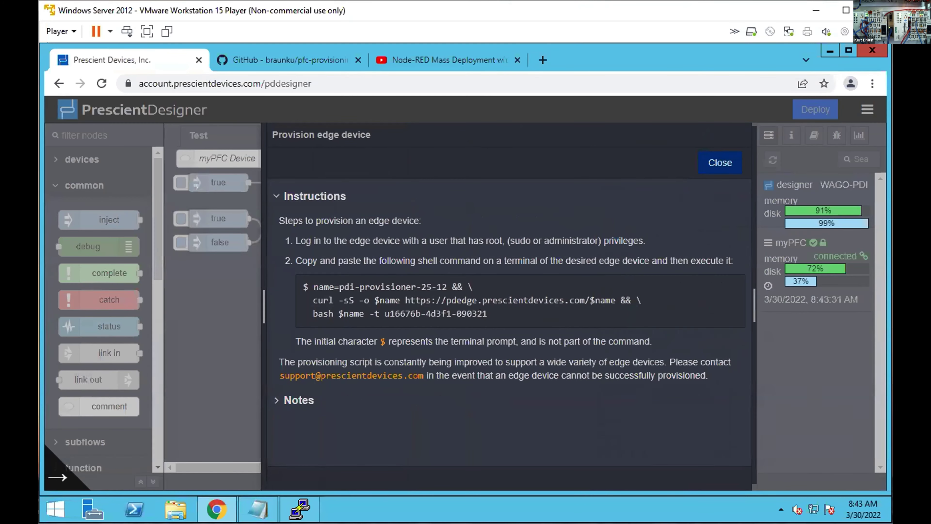
pyautogui.moveTo(487, 313); pyautogui.dragTo(374, 314)
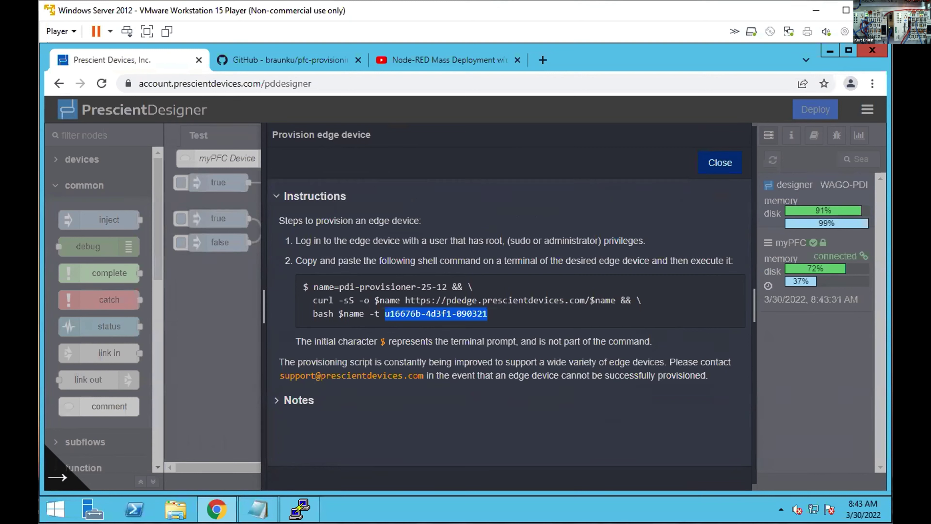
pyautogui.moveTo(492, 315); pyautogui.dragTo(308, 282)
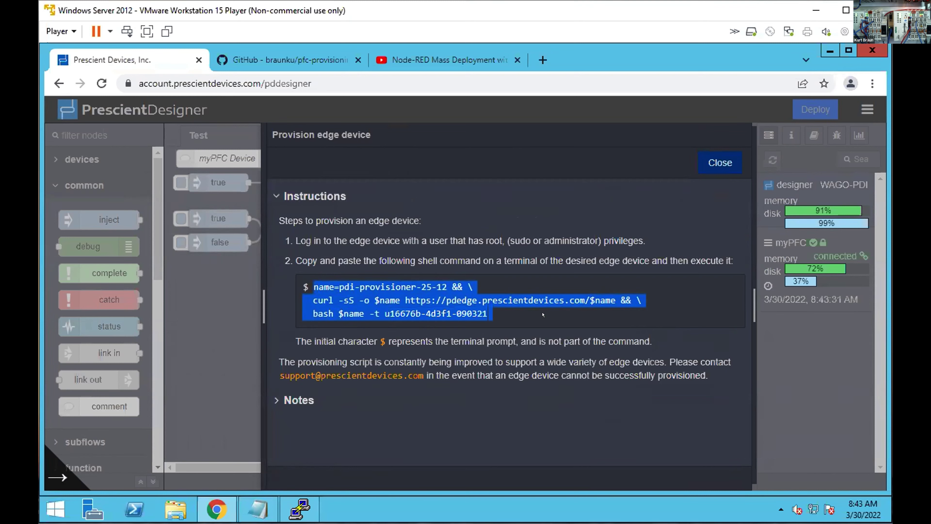
pyautogui.click(501, 303)
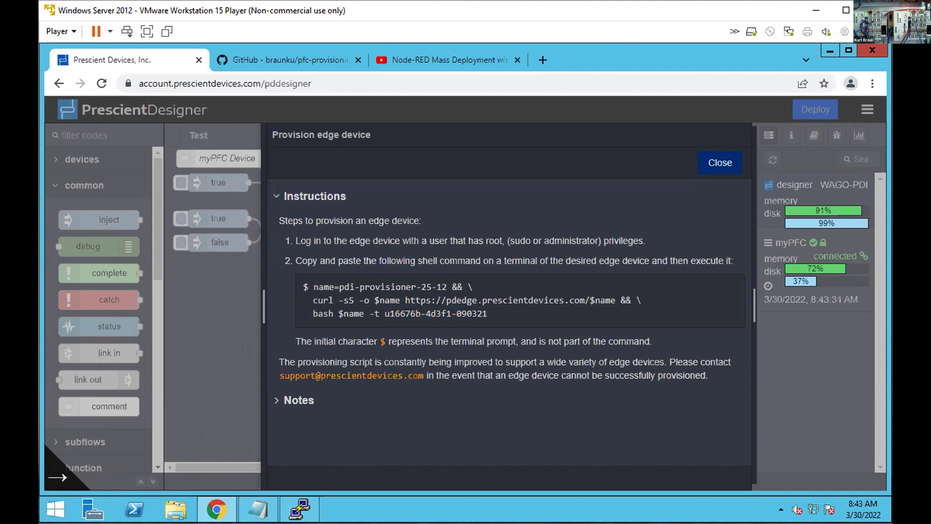
pyautogui.moveTo(488, 314); pyautogui.dragTo(384, 315)
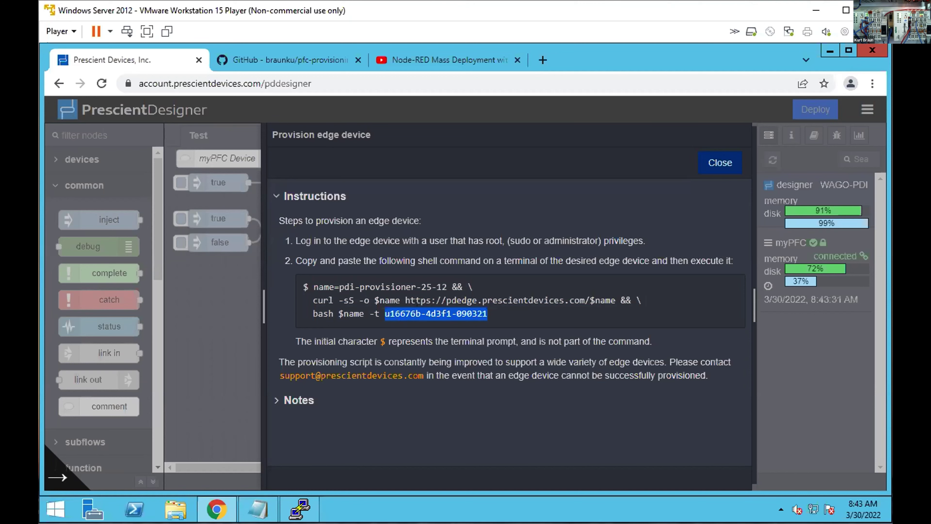
# Fill the docker run command with the copied designer ID and device ID myPFC2.
pyautogui.click(248, 500)
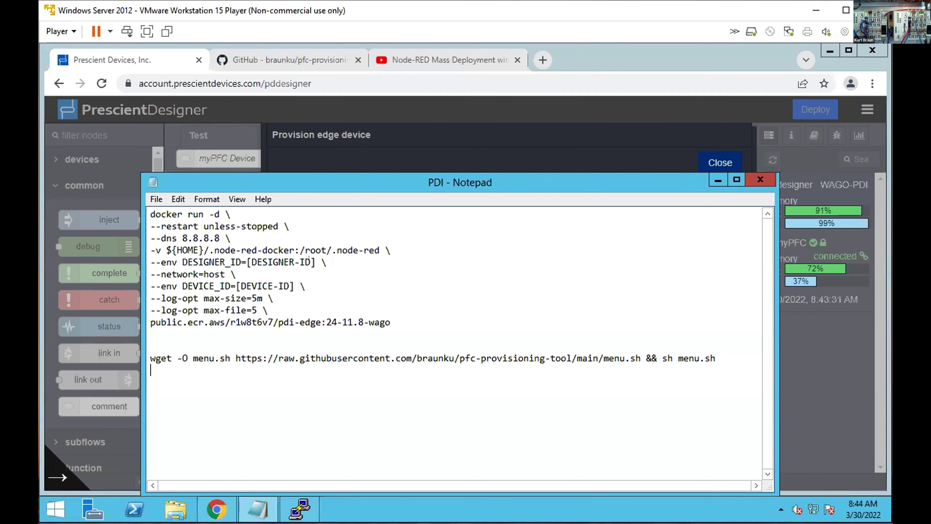
pyautogui.moveTo(316, 262); pyautogui.dragTo(248, 262)
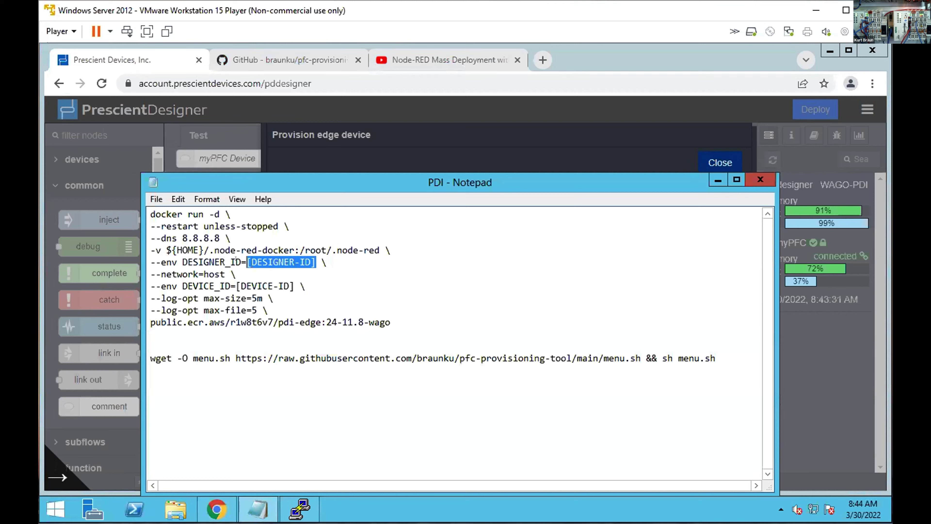
pyautogui.hotkey('ctrl', 'v')
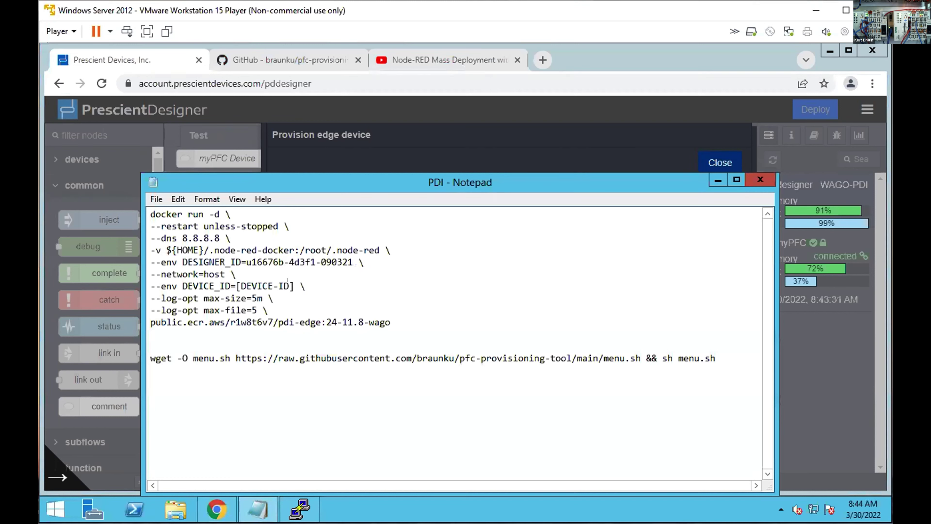
pyautogui.moveTo(295, 286); pyautogui.dragTo(224, 281)
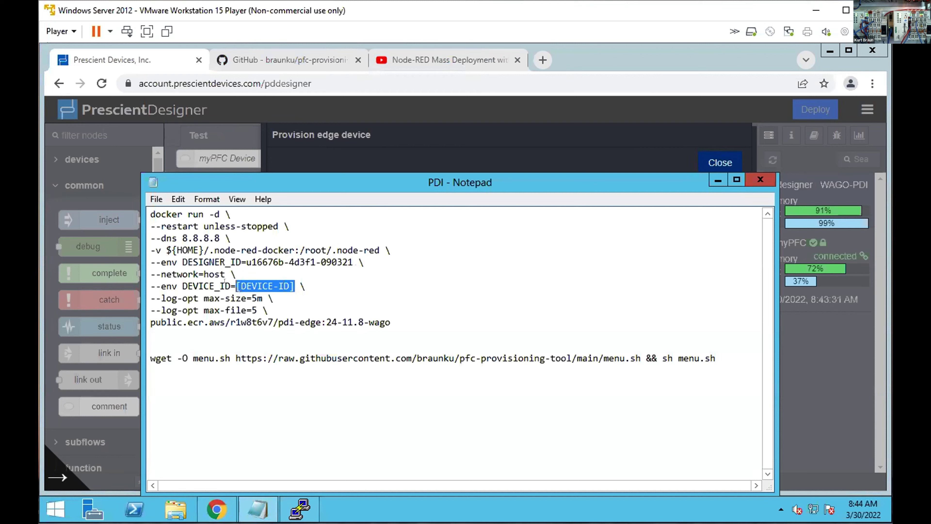
pyautogui.write('myPFC')
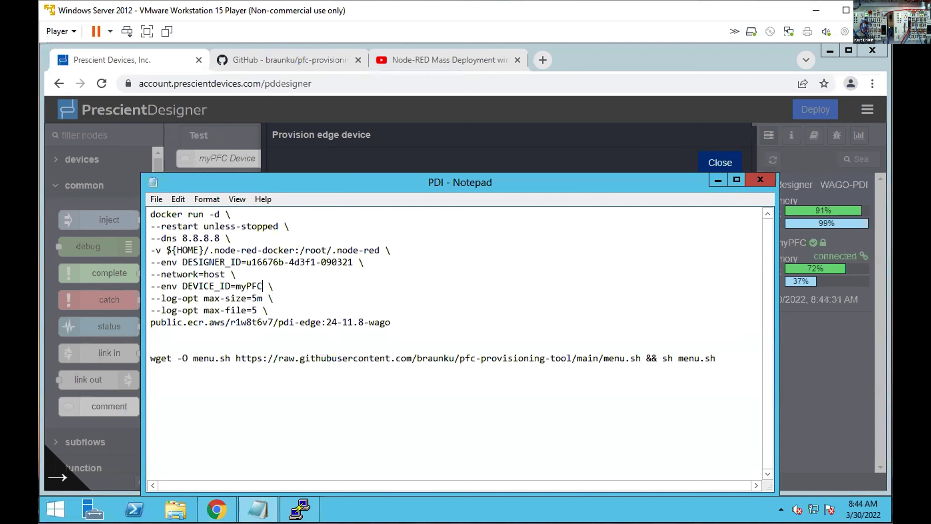
pyautogui.write('2')
# Copy the docker run command into the PFC's PuTTY session and run it.
pyautogui.moveTo(391, 322); pyautogui.dragTo(129, 204)
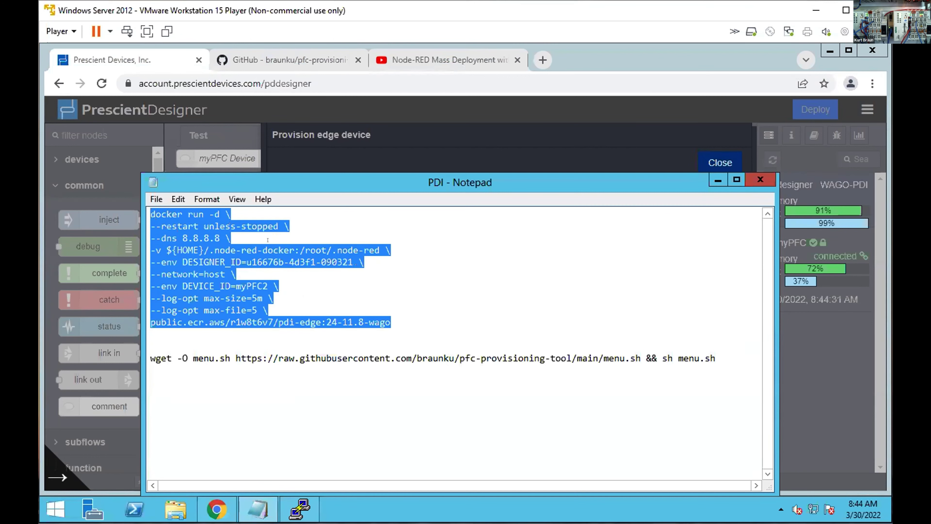
pyautogui.click(300, 509)
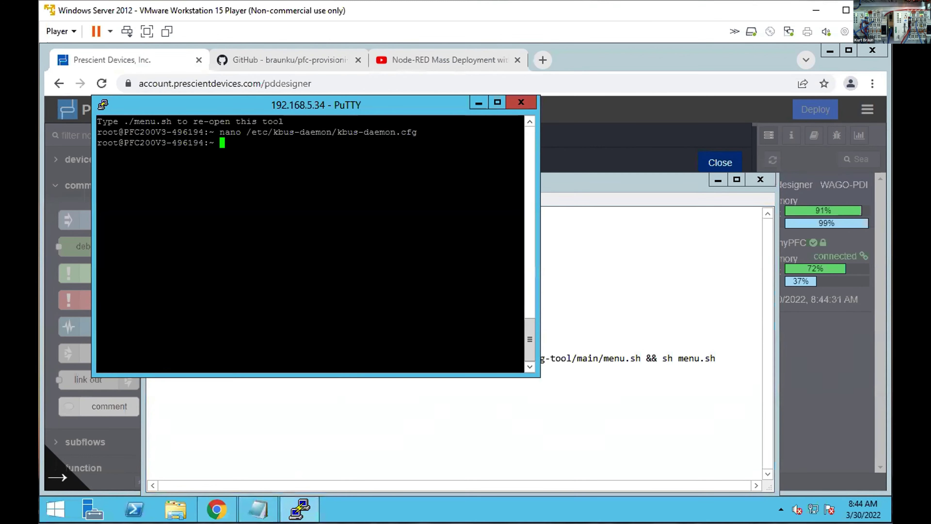
pyautogui.press('shift+Insert')
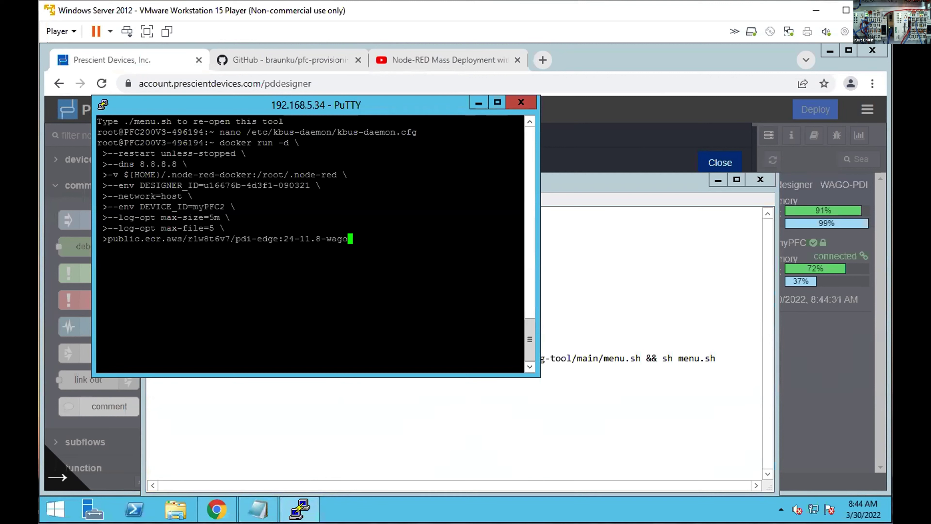
pyautogui.press('Return')
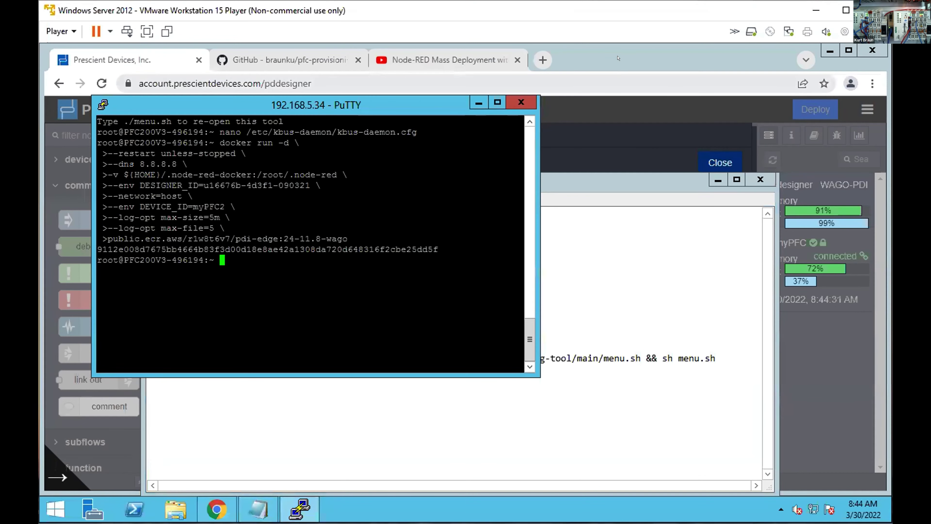
pyautogui.click(802, 228)
# Close the Provision edge device instructions dialog.
pyautogui.click(707, 158)
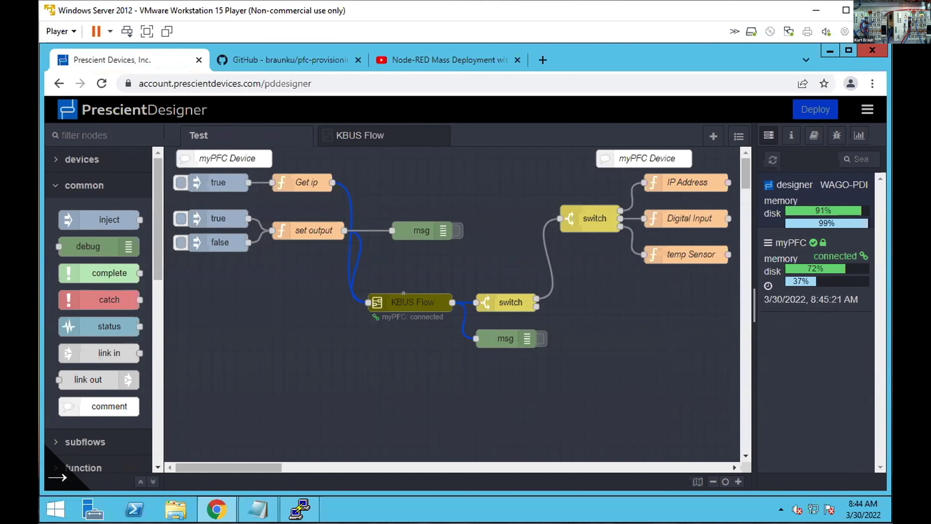
# Check that the KBUS Flow instance's deviceID list offers only myPFC, then cancel unchanged.
pyautogui.doubleClick(384, 293)
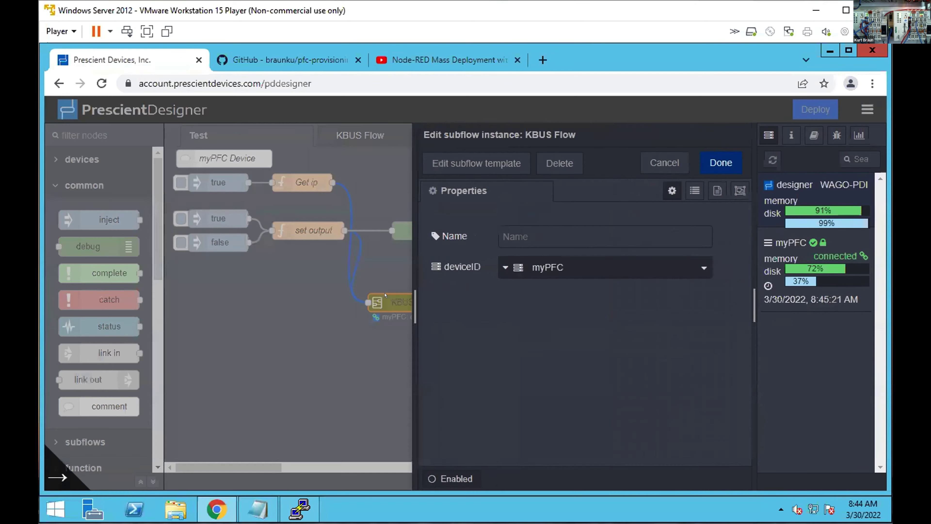
pyautogui.click(616, 271)
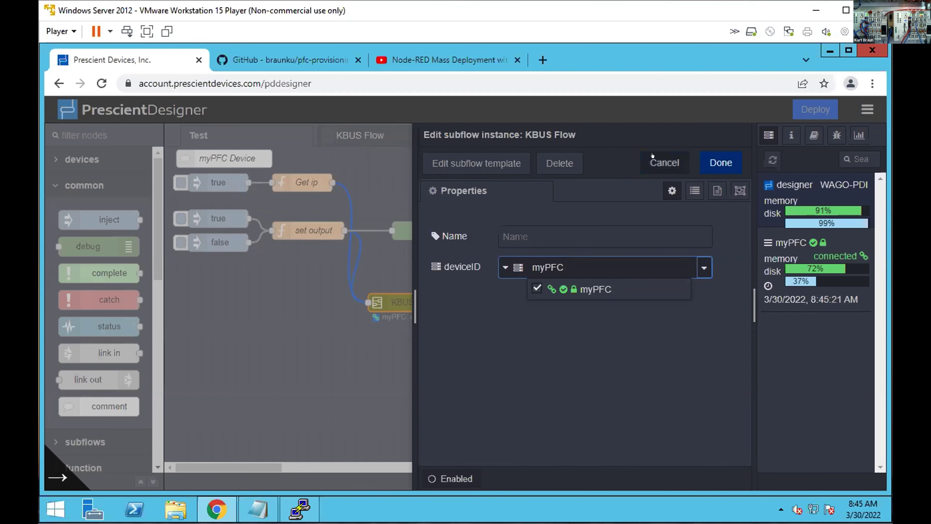
pyautogui.click(664, 163)
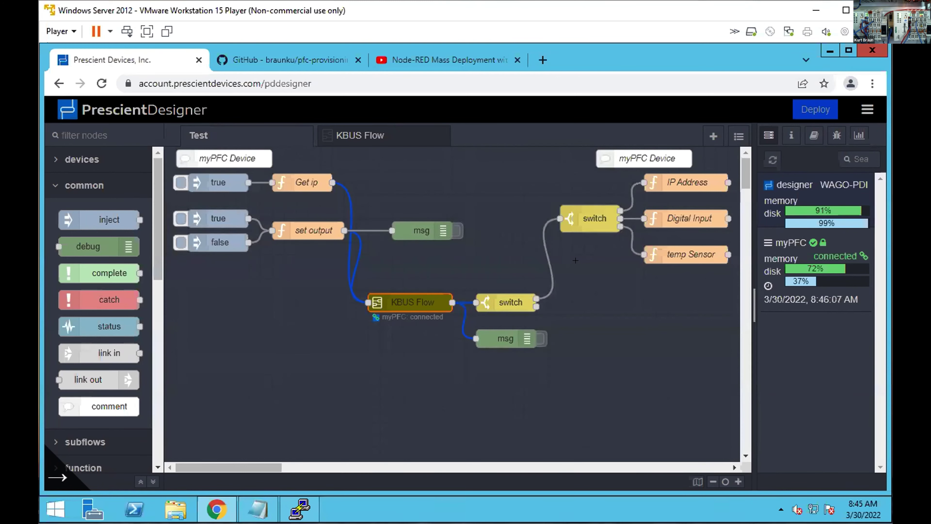
pyautogui.click(575, 262)
pyautogui.click(836, 135)
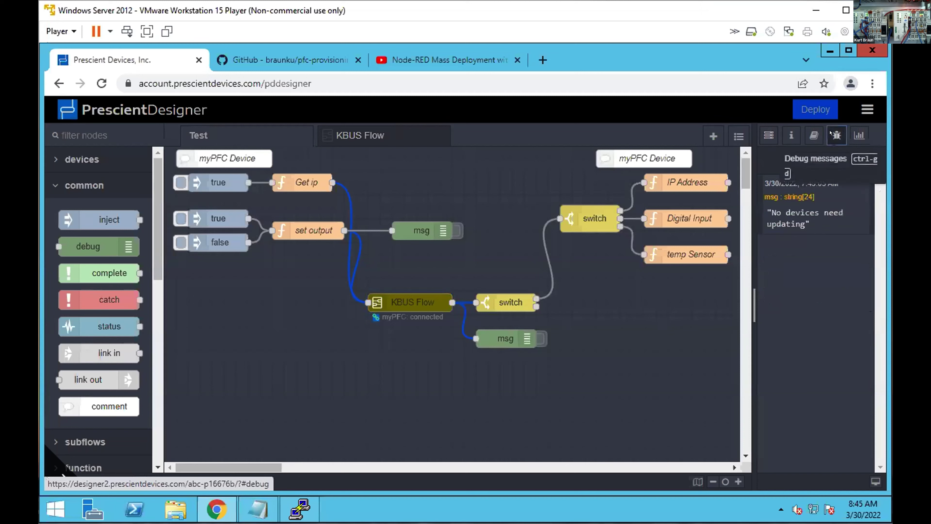
pyautogui.click(863, 161)
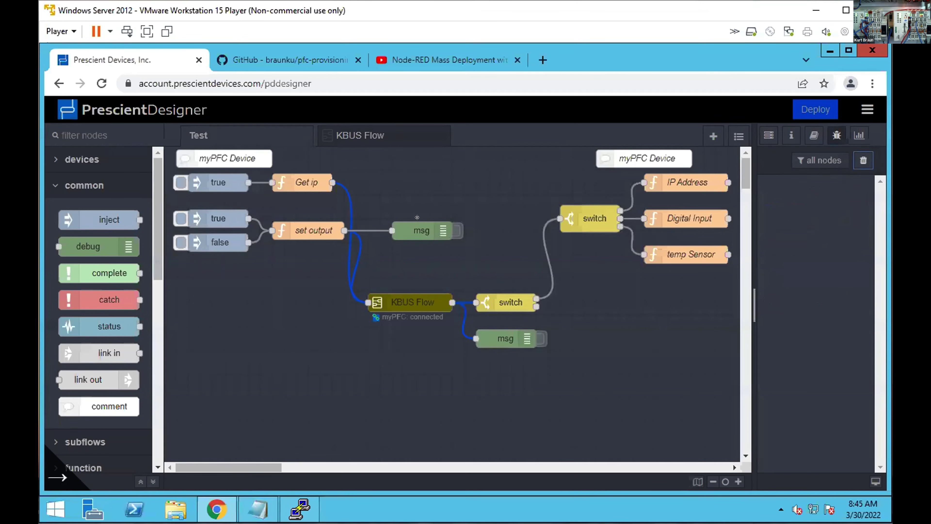
pyautogui.click(457, 230)
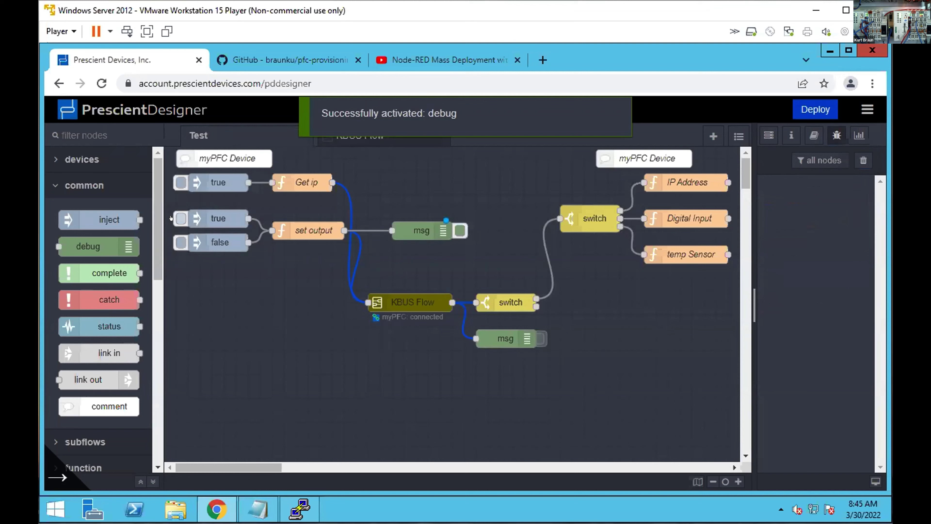
pyautogui.click(181, 219)
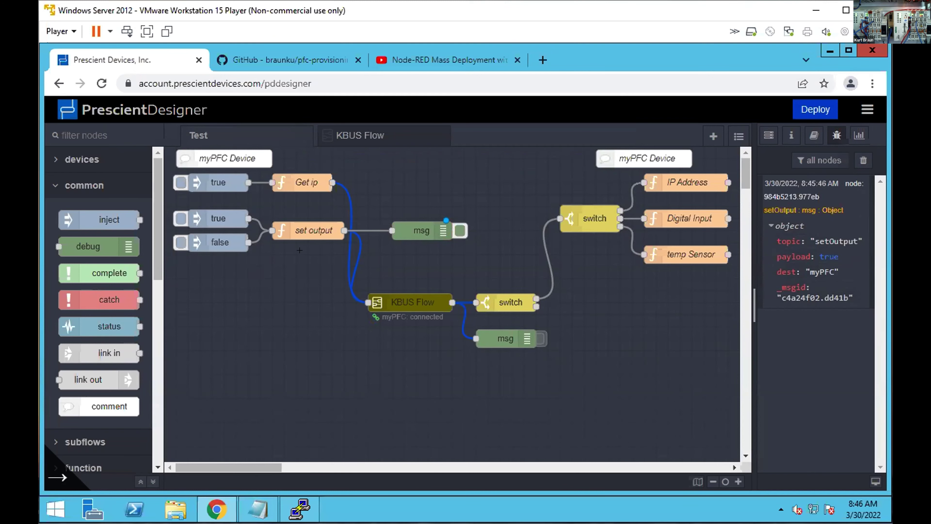
pyautogui.doubleClick(298, 225)
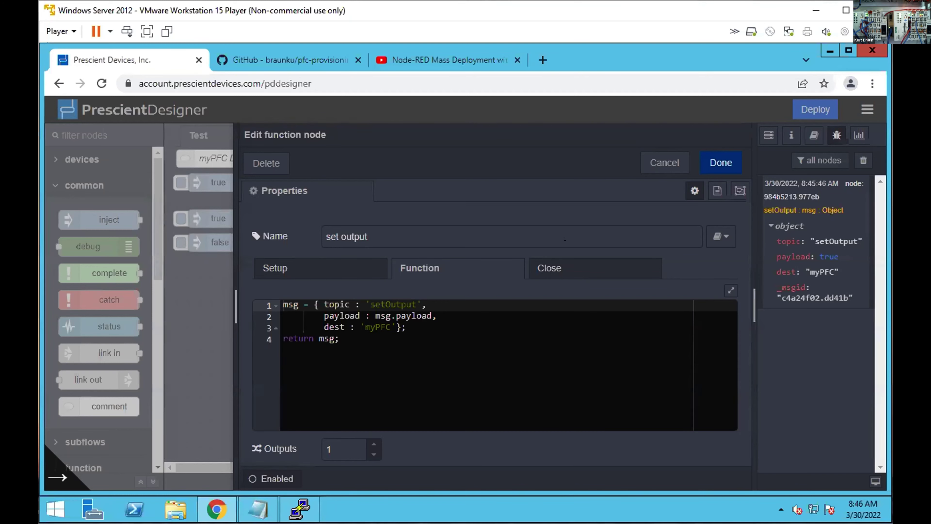
pyautogui.click(642, 165)
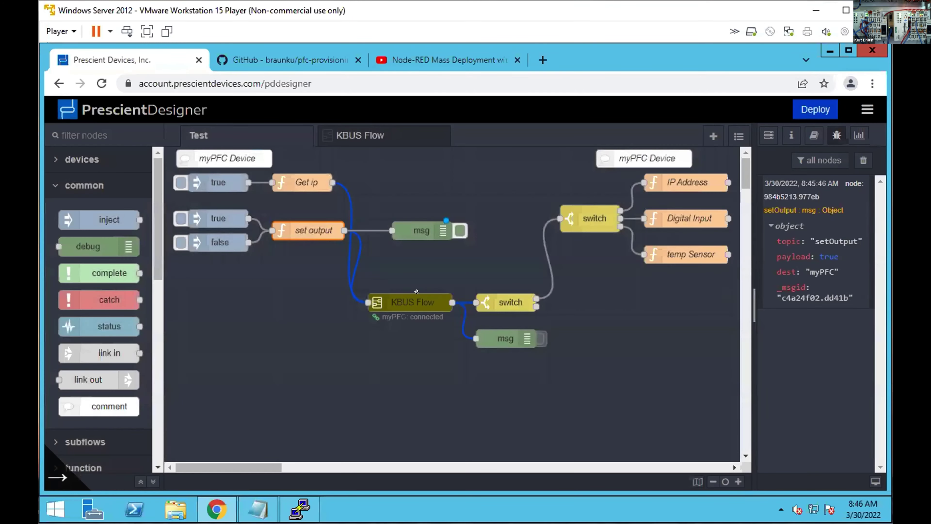
pyautogui.doubleClick(417, 291)
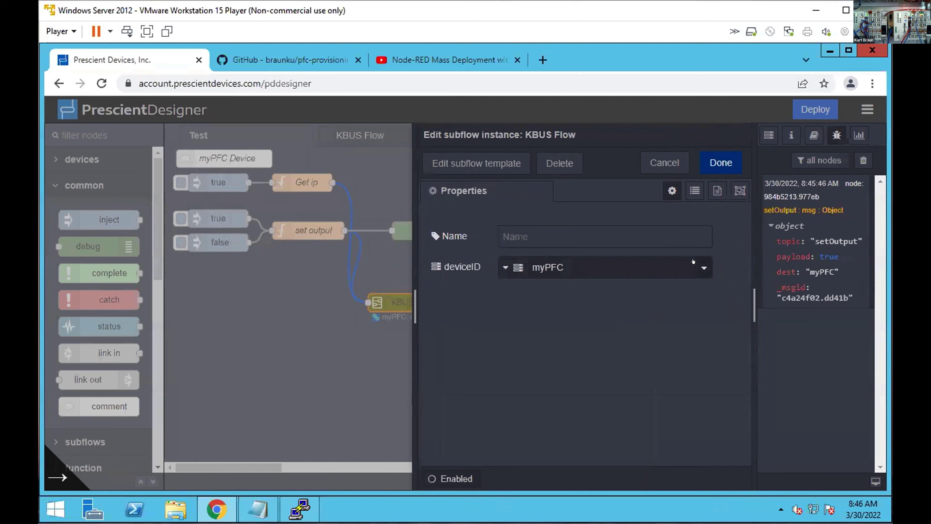
pyautogui.click(700, 266)
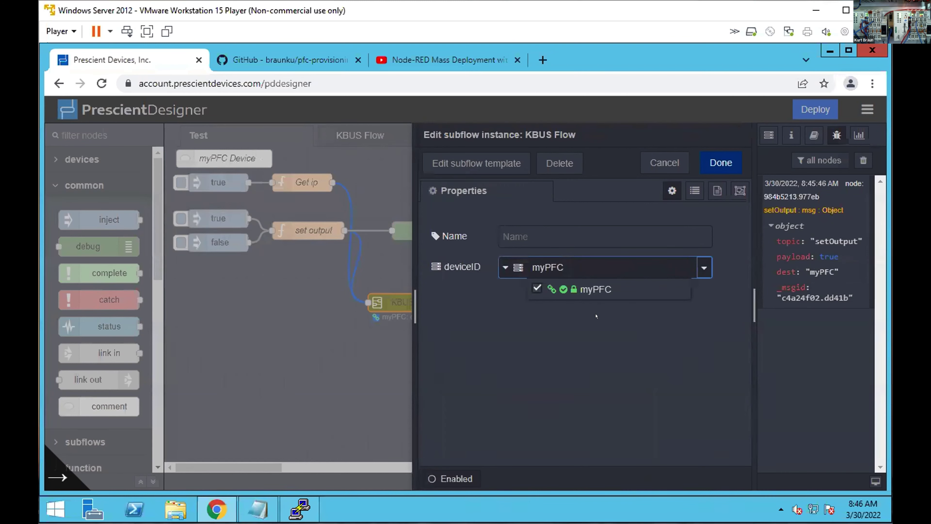
pyautogui.click(660, 161)
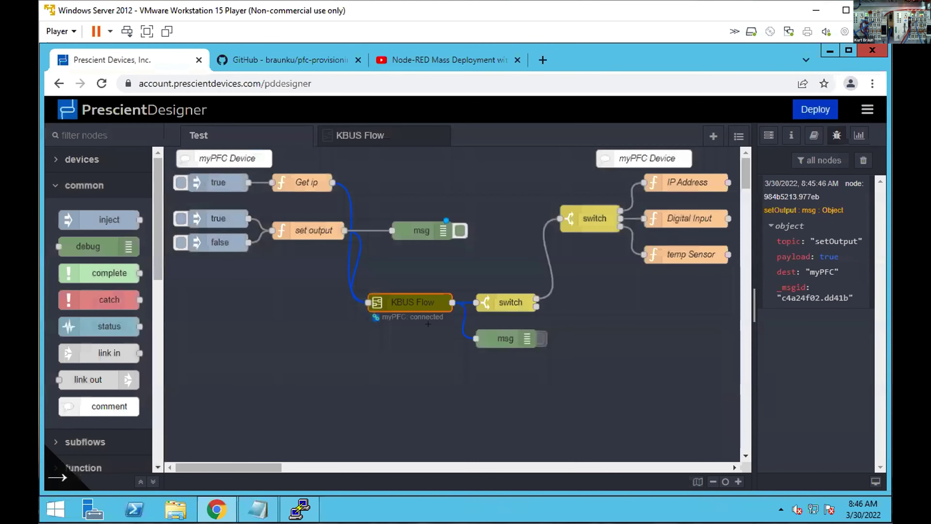
# Open the KBUS Flow subflow and review its switch node's getIP and setOutput rules.
pyautogui.click(374, 142)
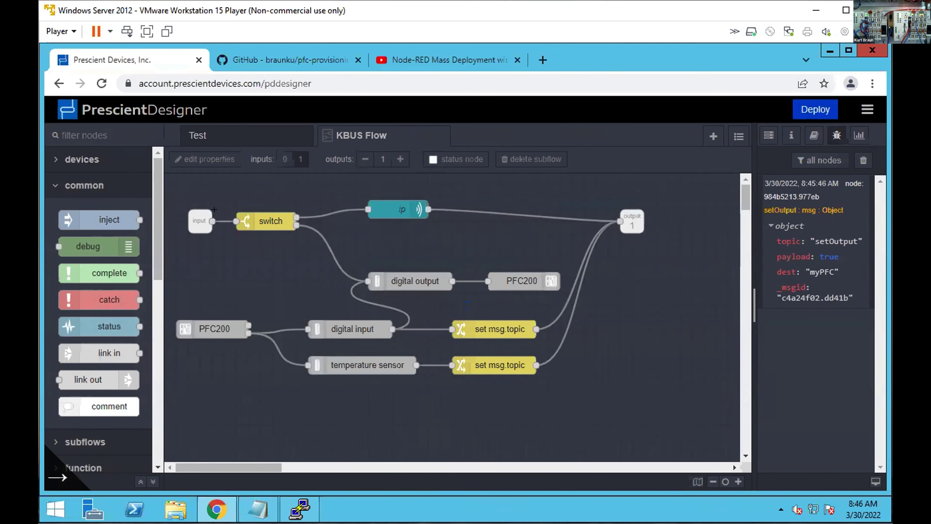
pyautogui.moveTo(769, 269)
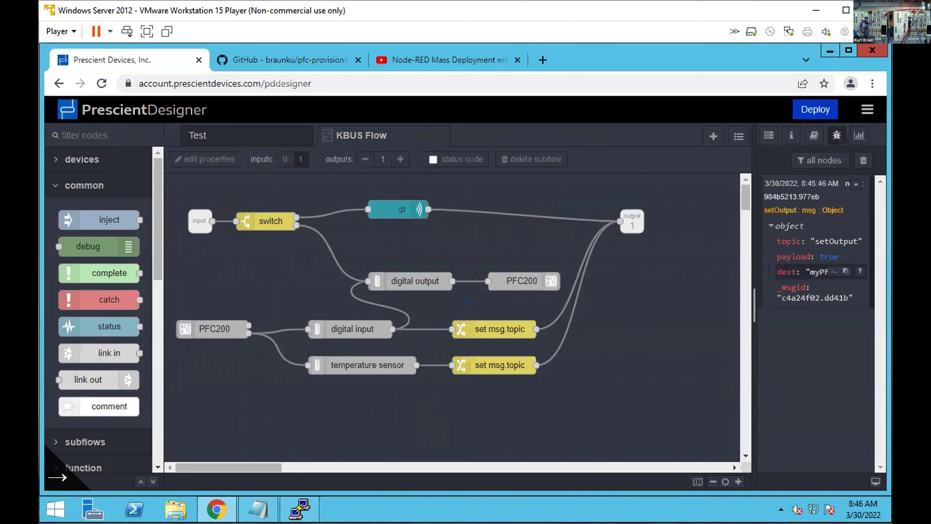
pyautogui.moveTo(802, 240)
pyautogui.doubleClick(245, 217)
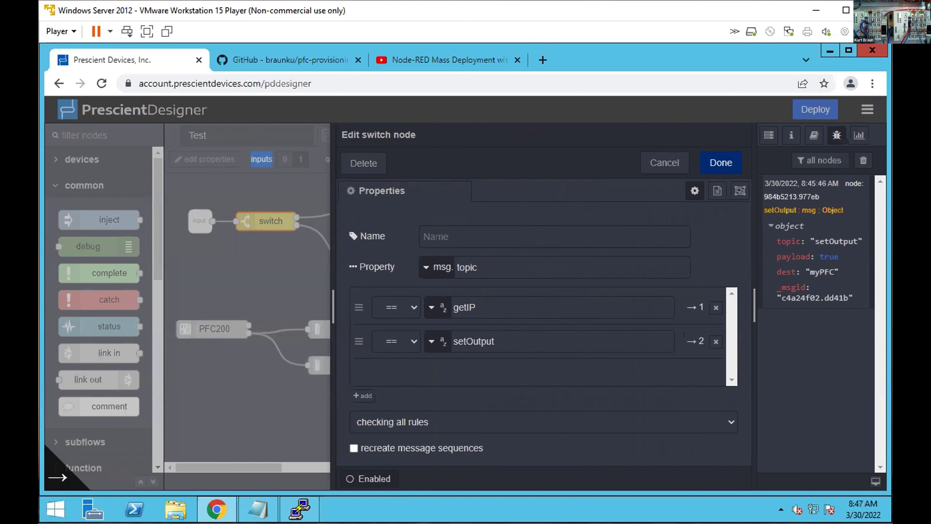
pyautogui.click(663, 164)
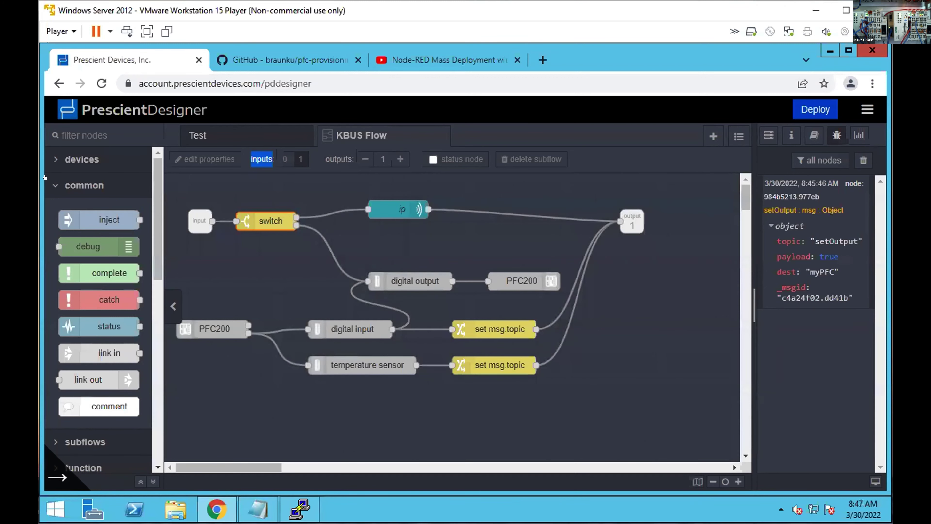
# Collapse the common palette category and expand the wago pfc category.
pyautogui.click(58, 185)
pyautogui.scroll(-5, 94, 294)
pyautogui.click(95, 245)
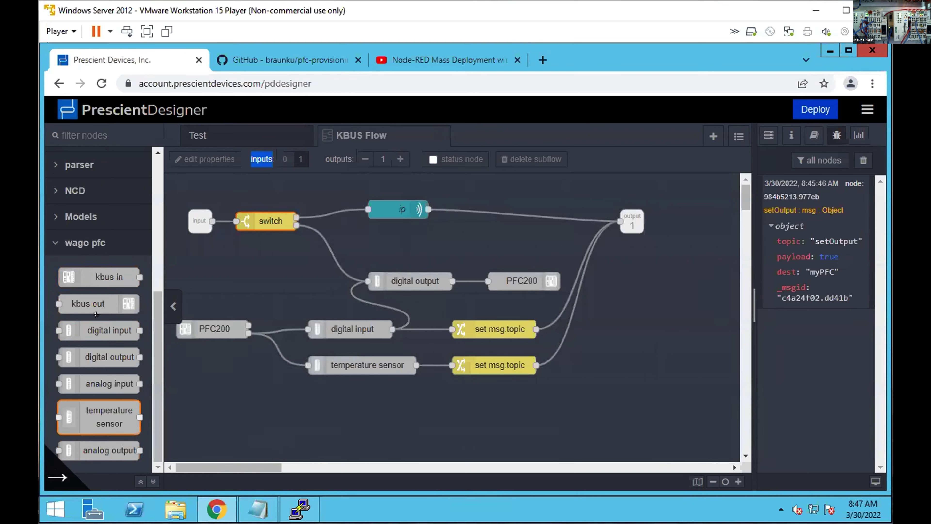
pyautogui.click(863, 101)
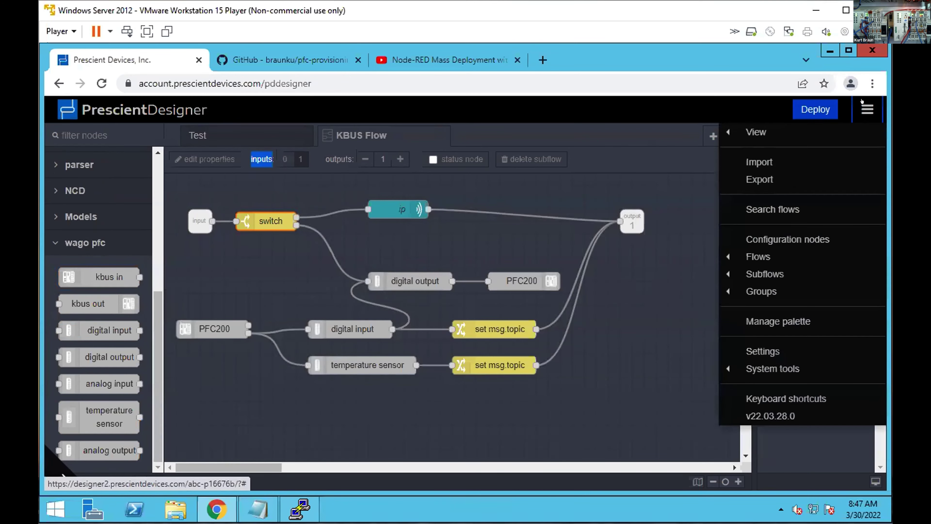
pyautogui.click(777, 321)
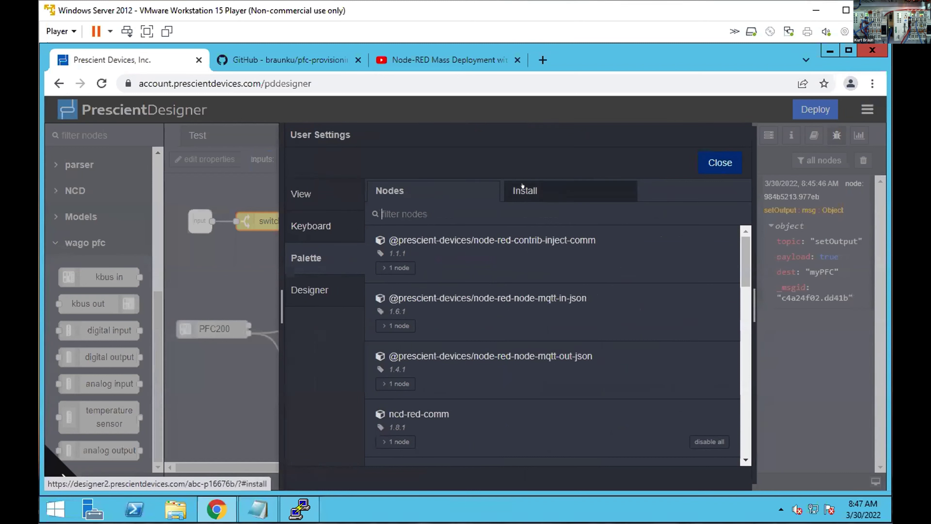
pyautogui.write('wag')
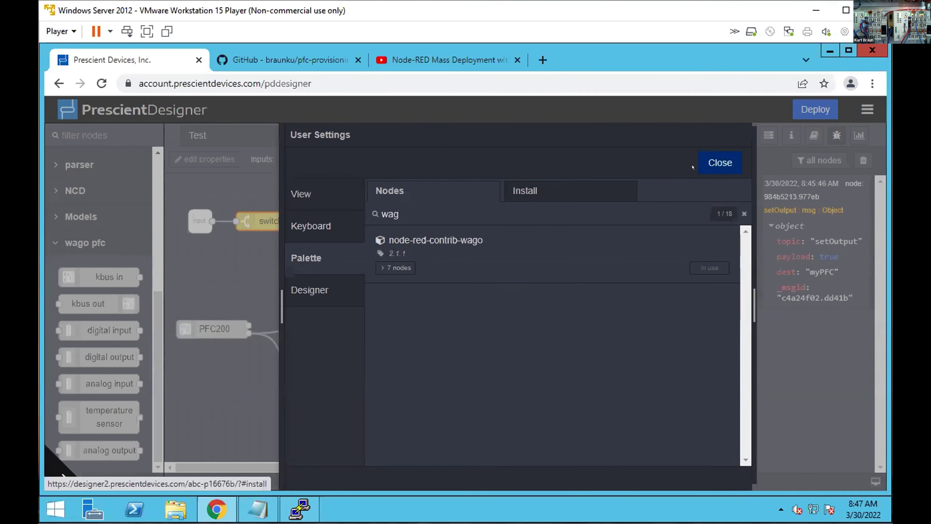
pyautogui.click(717, 163)
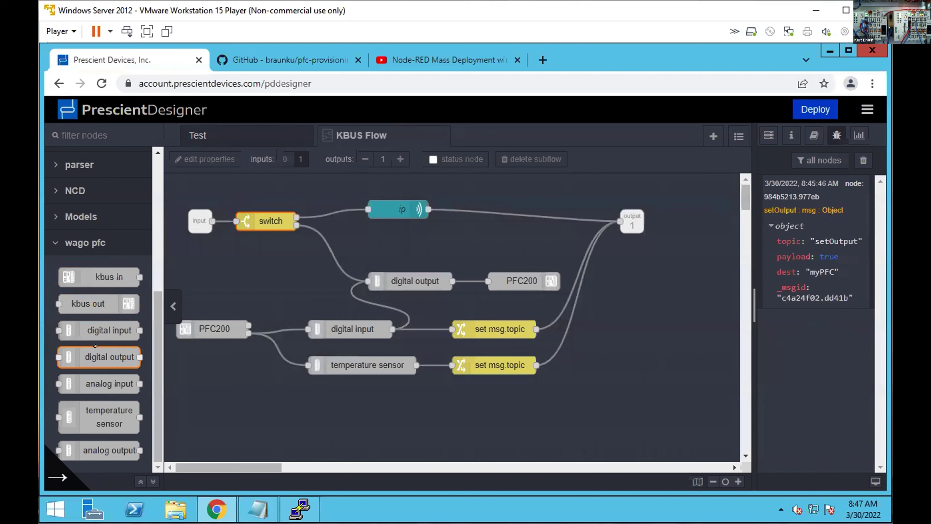
# Keep the digital output node at Module 1, Channel 1 and confirm it.
pyautogui.doubleClick(404, 273)
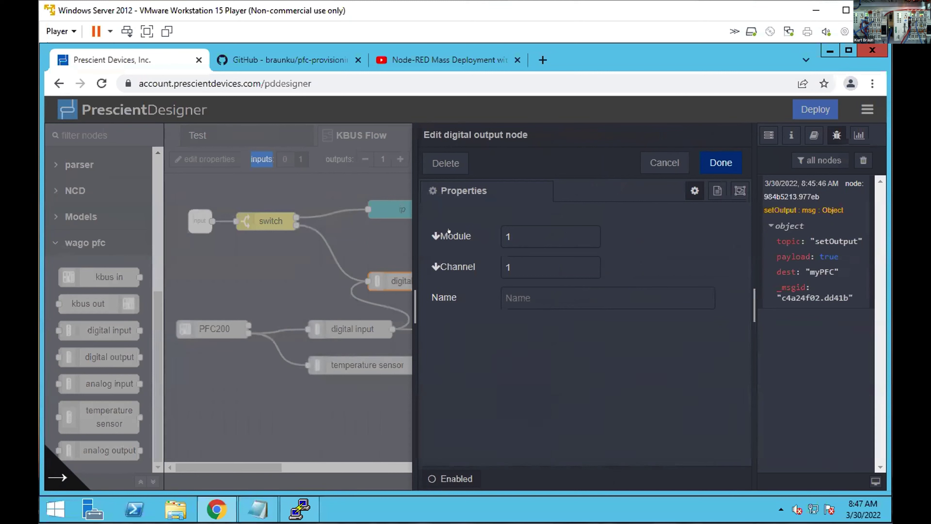
pyautogui.click(521, 228)
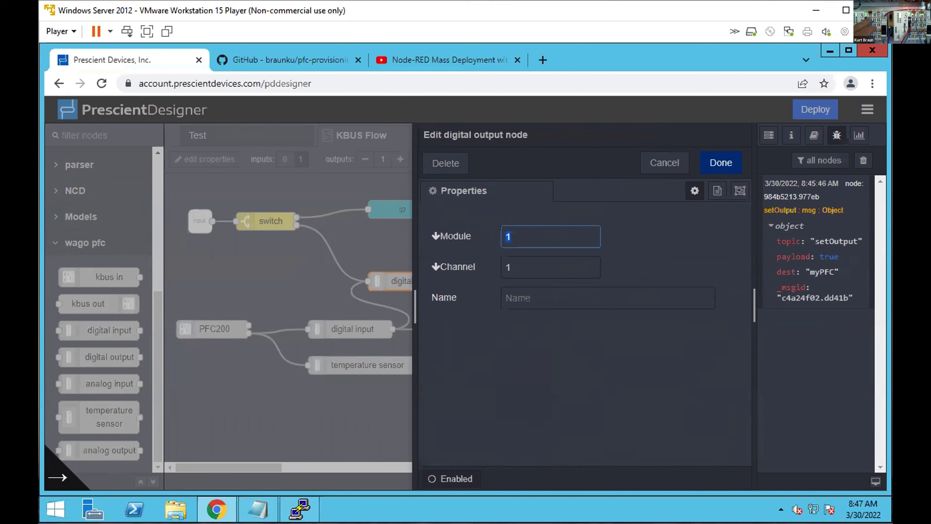
pyautogui.press('Tab')
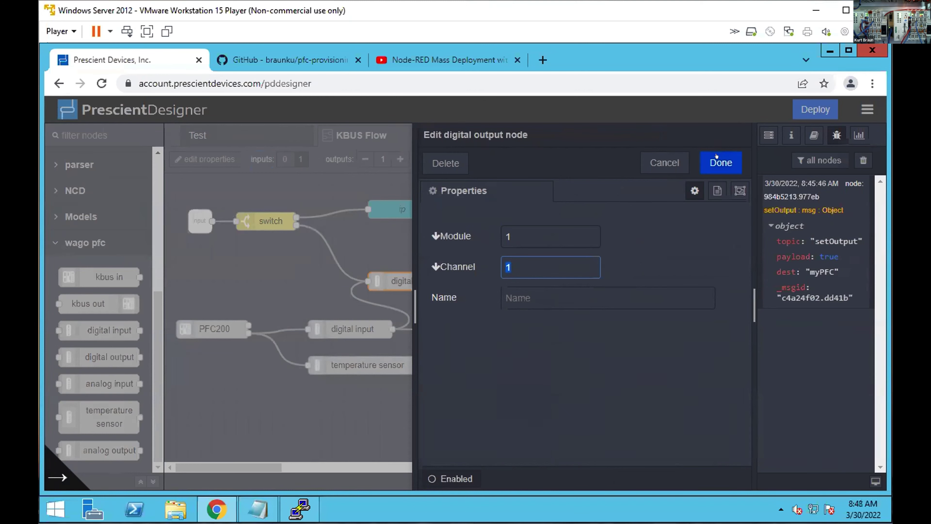
pyautogui.click(720, 163)
pyautogui.doubleClick(513, 273)
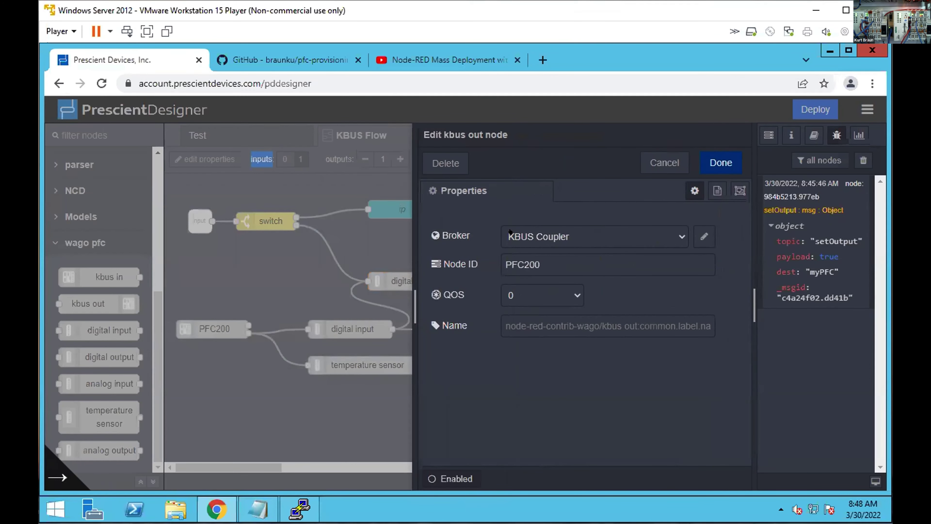
pyautogui.press('Escape')
pyautogui.doubleClick(468, 293)
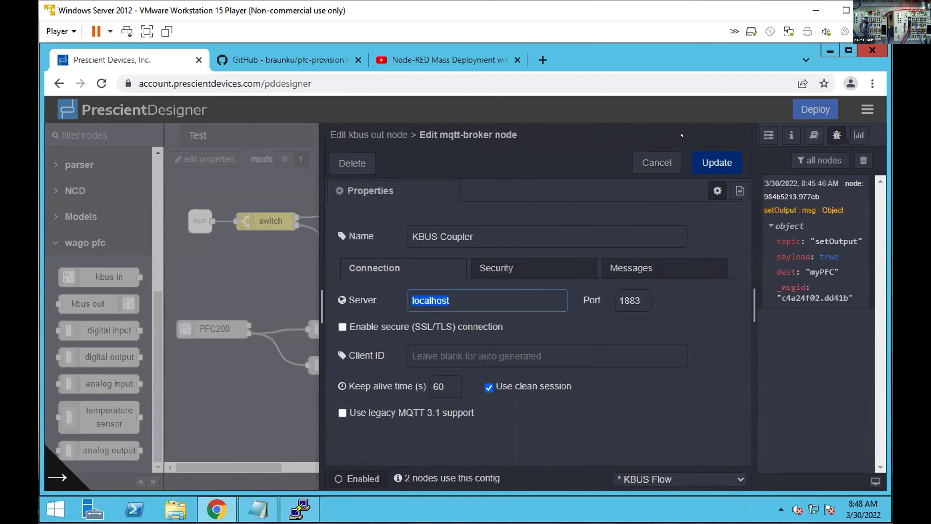
pyautogui.click(657, 163)
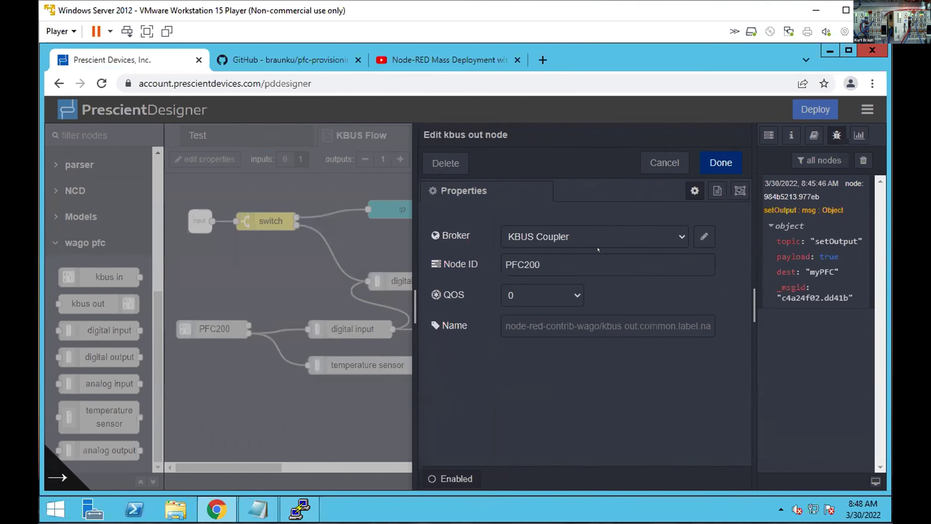
pyautogui.moveTo(556, 260); pyautogui.dragTo(499, 258)
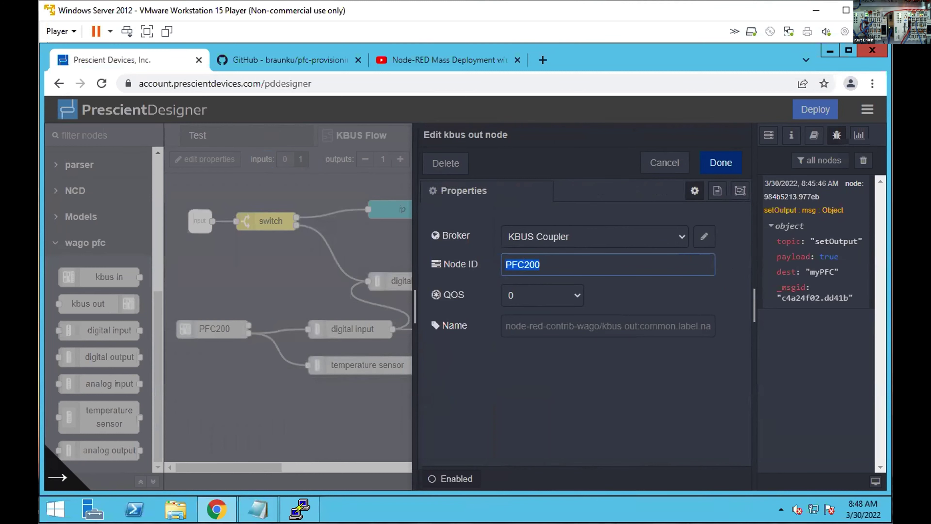
pyautogui.click(652, 164)
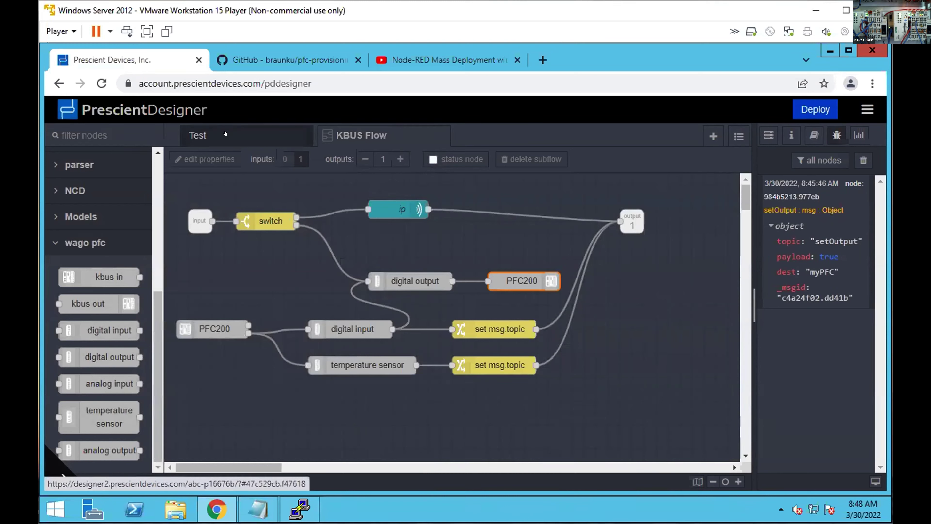
# On the Test flow, fire the true and false set-output injects alternately, twice each.
pyautogui.click(205, 137)
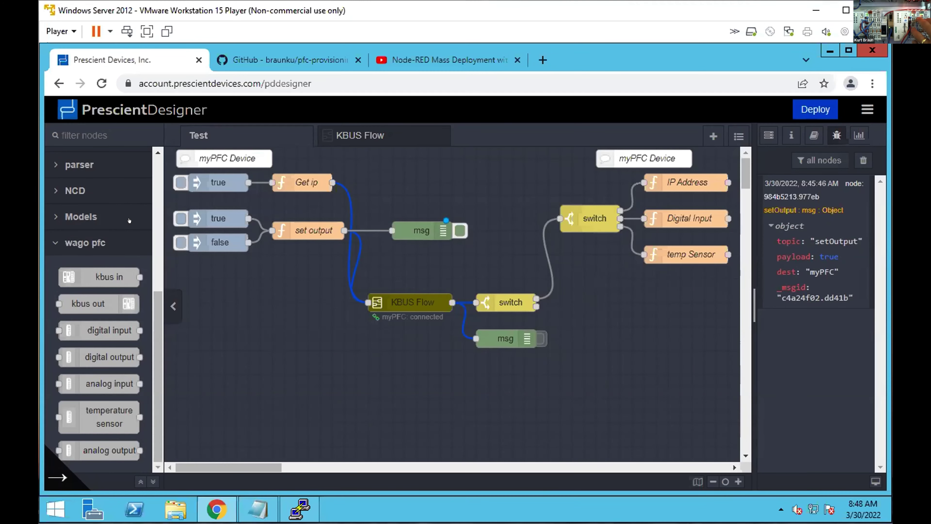
pyautogui.click(180, 218)
pyautogui.click(180, 242)
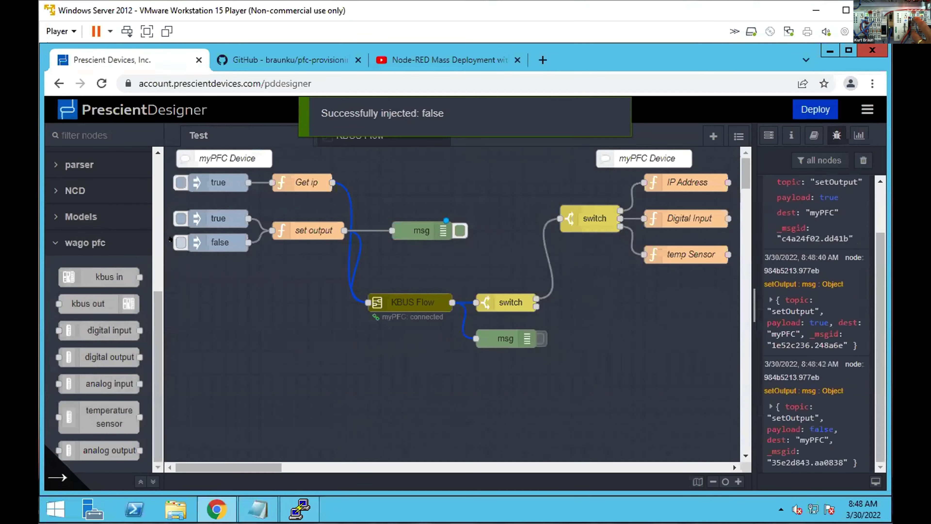
pyautogui.click(172, 218)
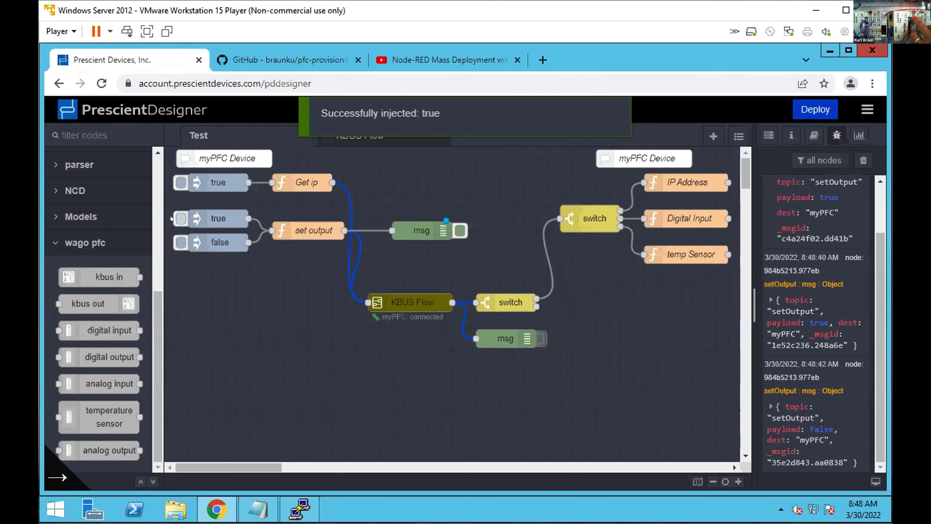
pyautogui.click(173, 240)
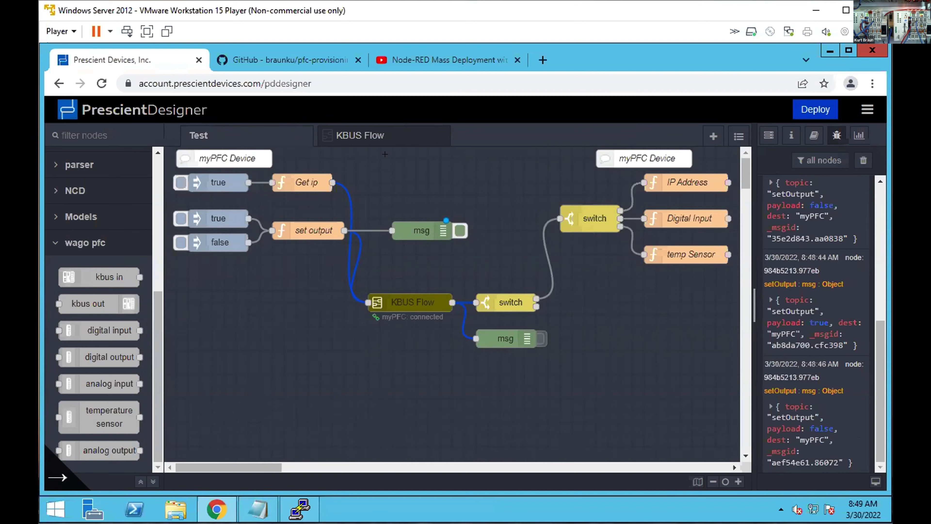
pyautogui.click(376, 142)
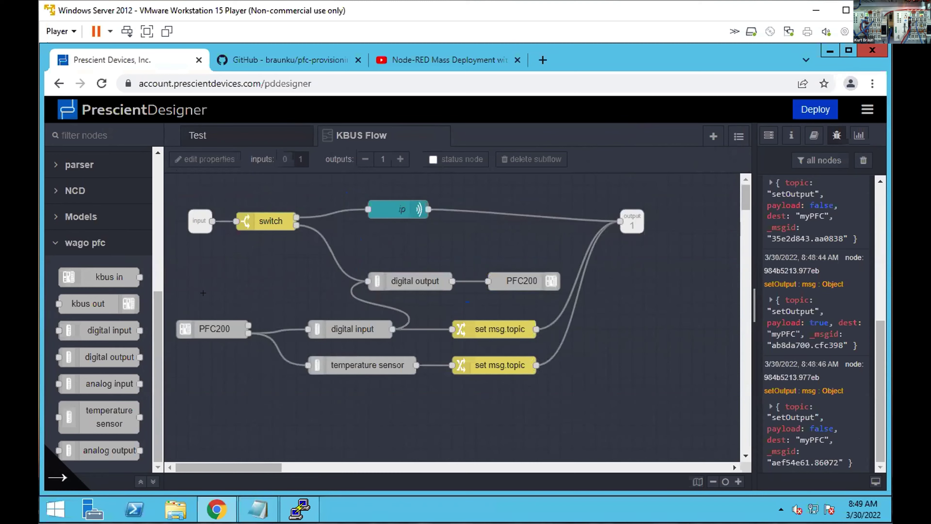
pyautogui.doubleClick(202, 323)
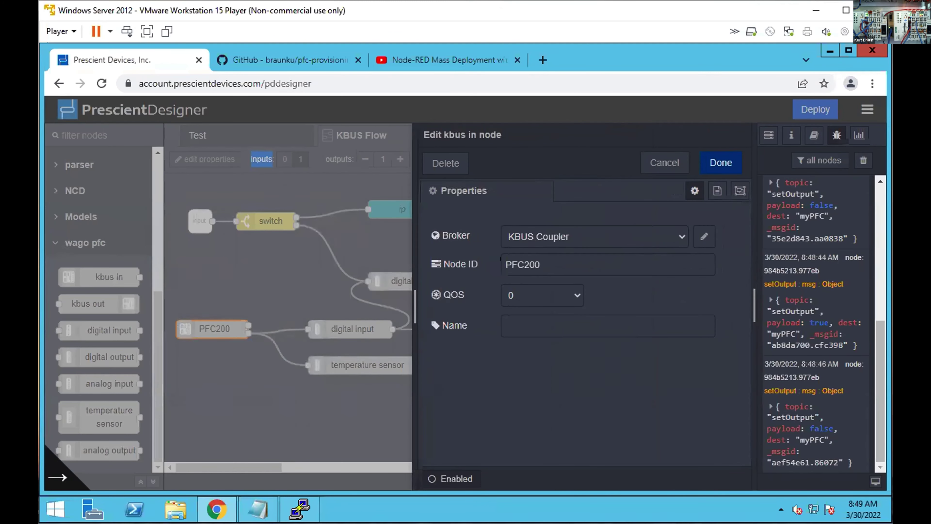
pyautogui.click(665, 163)
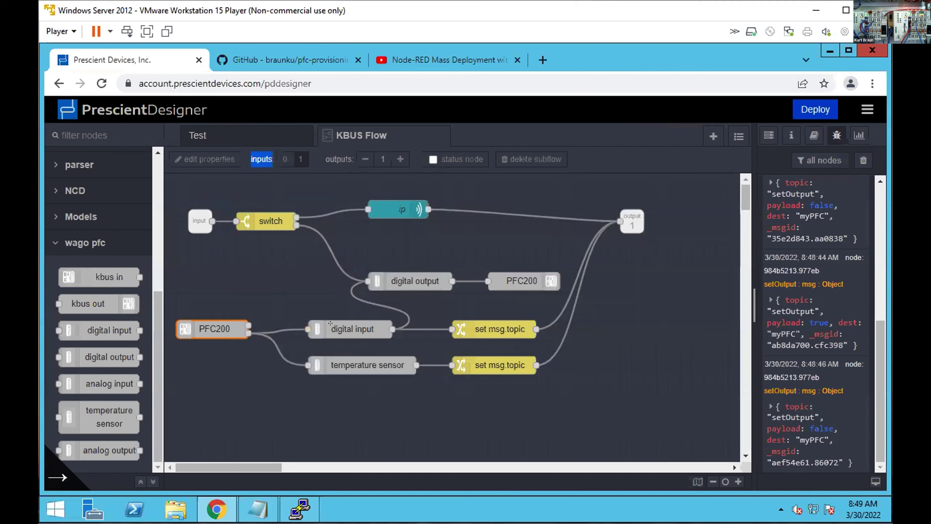
pyautogui.doubleClick(349, 324)
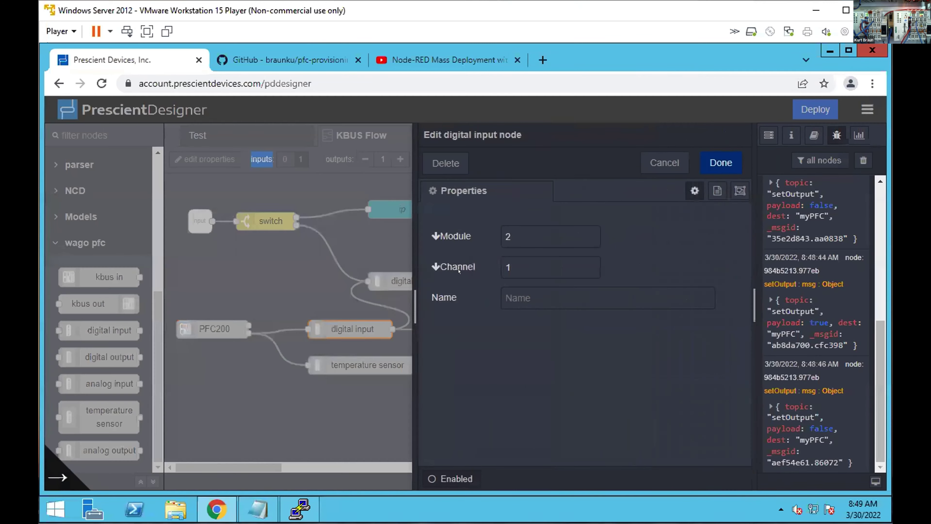
pyautogui.moveTo(510, 228); pyautogui.dragTo(500, 228)
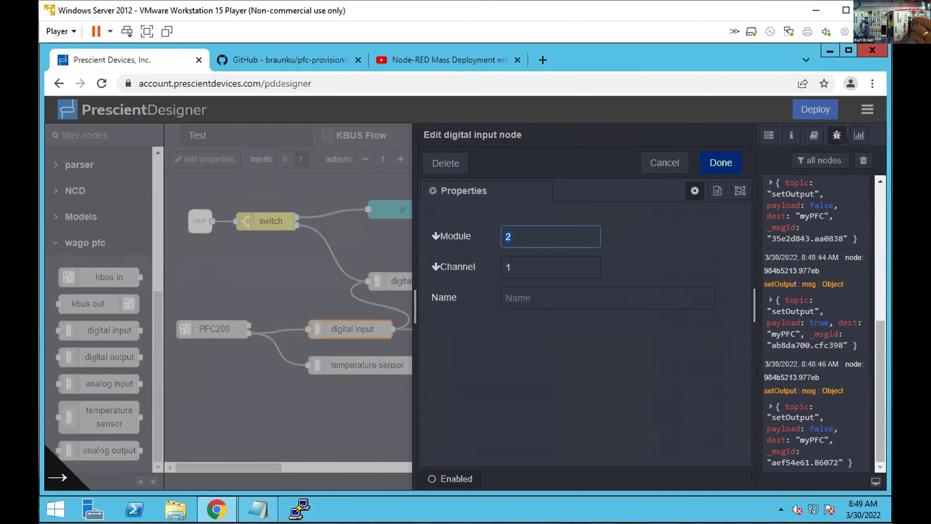
pyautogui.moveTo(511, 259); pyautogui.dragTo(499, 261)
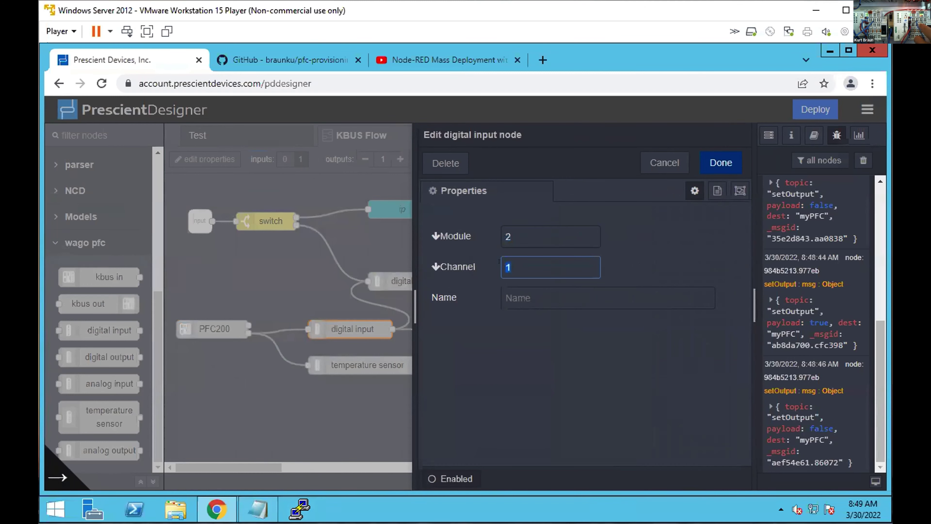
pyautogui.click(662, 156)
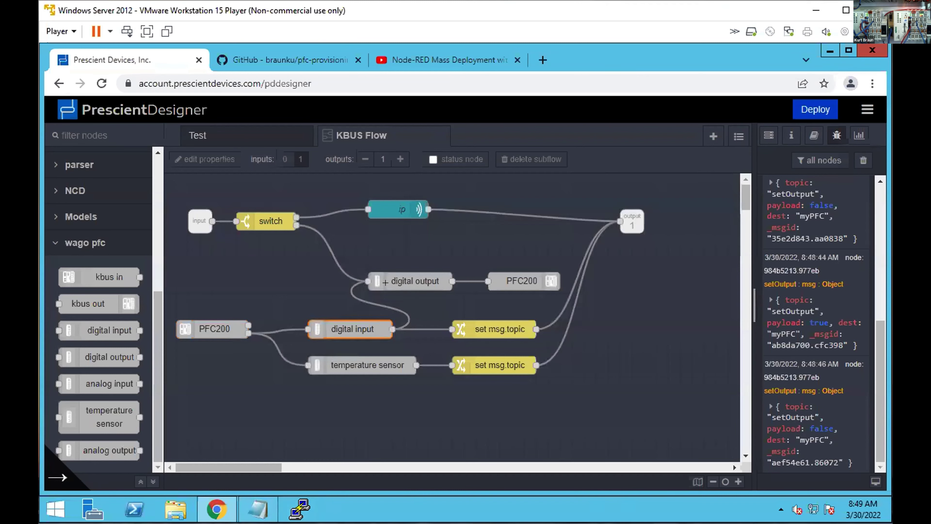
pyautogui.doubleClick(491, 323)
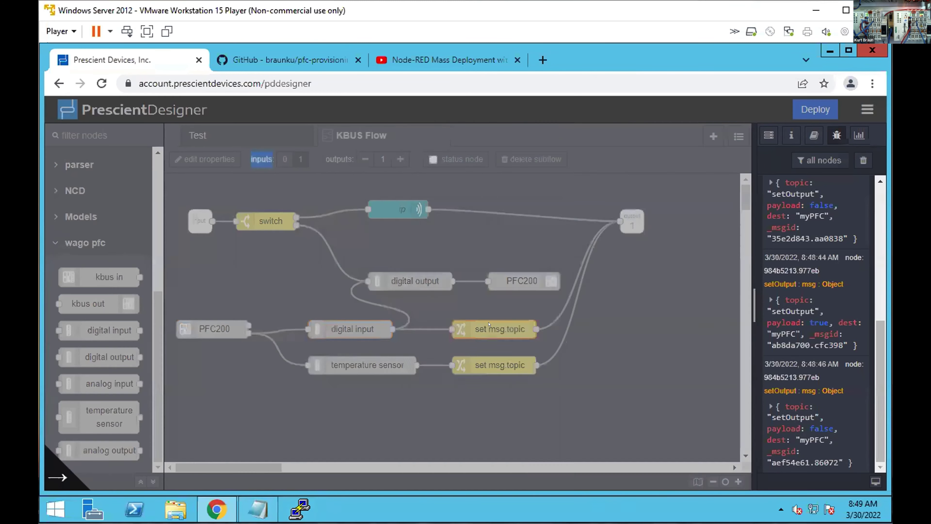
pyautogui.moveTo(597, 314); pyautogui.dragTo(532, 315)
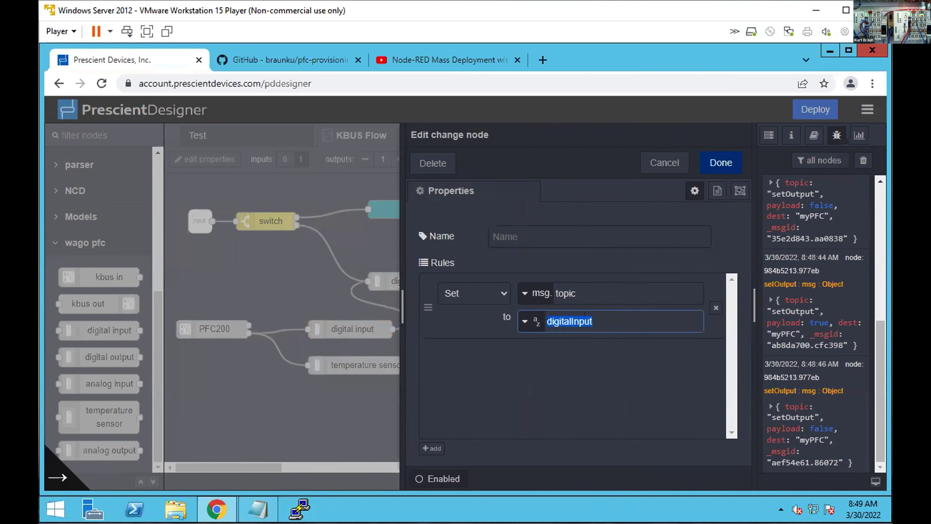
pyautogui.press('Right')
pyautogui.click(720, 163)
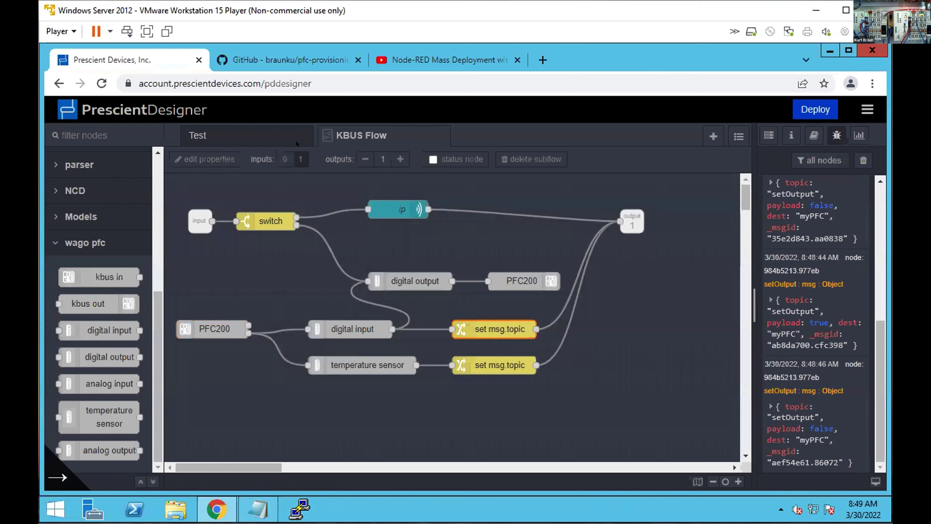
# On the Test flow, review the source switch's myPFC/myPFC2 rules without changes.
pyautogui.click(268, 136)
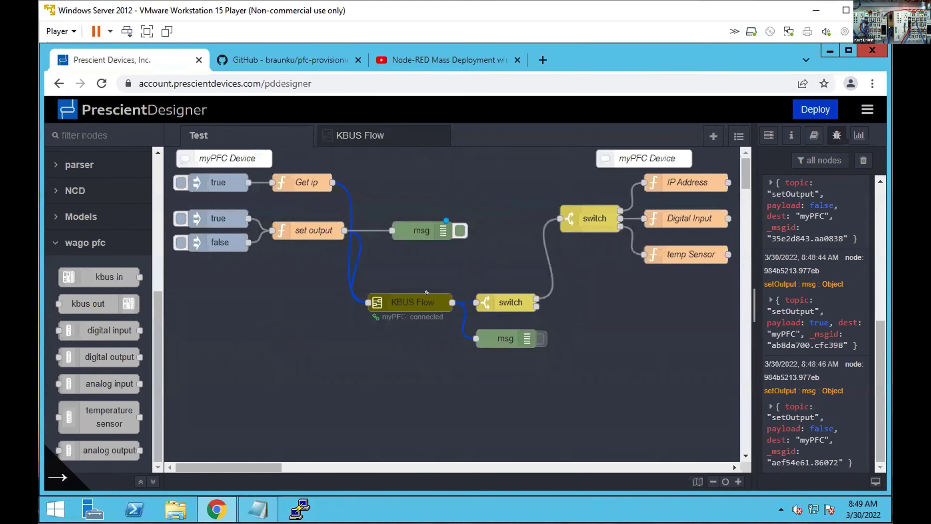
pyautogui.doubleClick(500, 297)
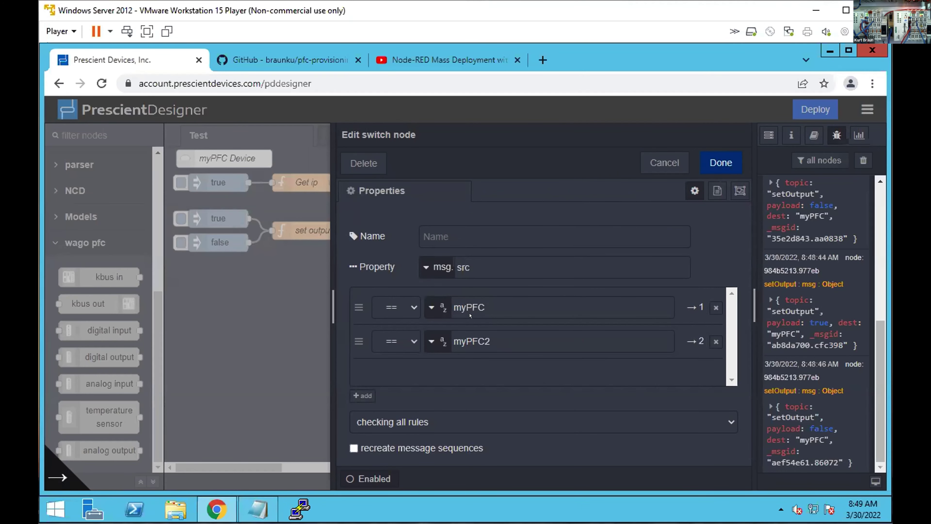
pyautogui.click(664, 161)
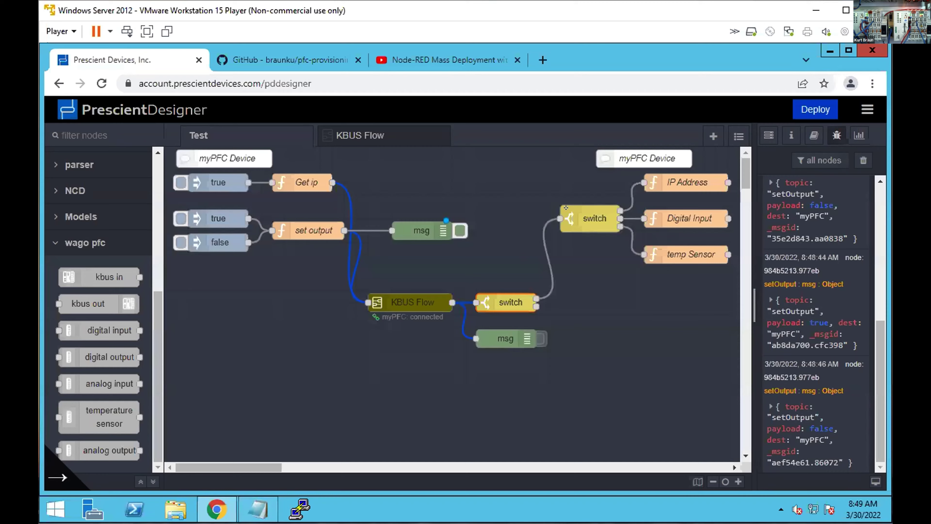
# Review the topic switch's getIP, digitalInput and tempSensor rules and close it unchanged.
pyautogui.doubleClick(574, 209)
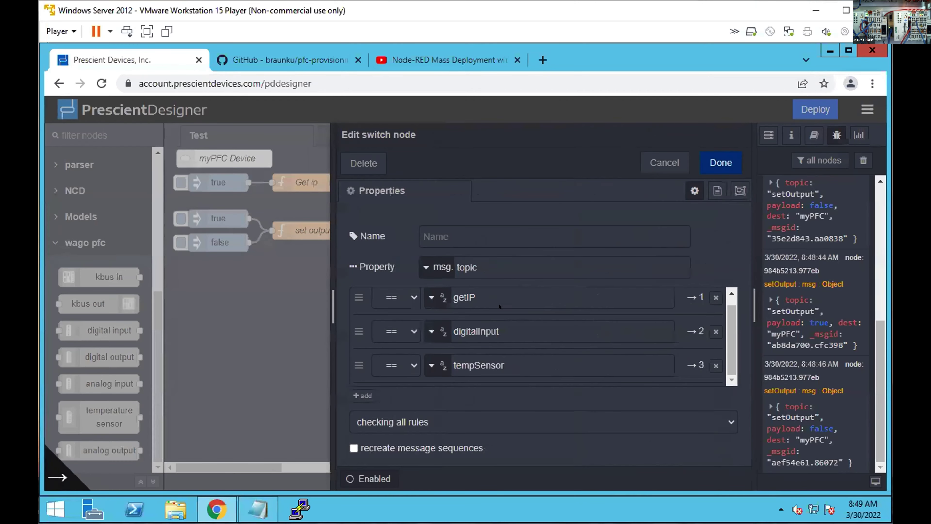
pyautogui.moveTo(510, 323); pyautogui.dragTo(453, 328)
pyautogui.moveTo(480, 298); pyautogui.dragTo(448, 291)
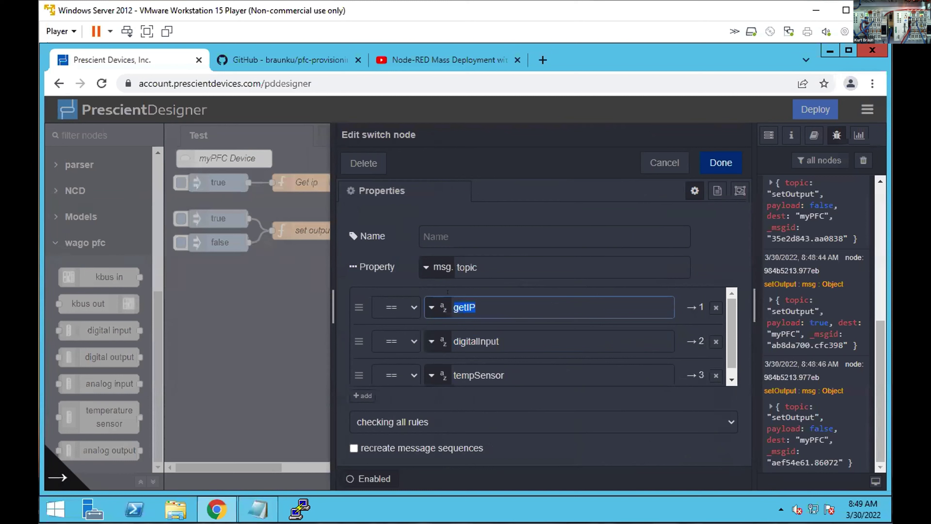
pyautogui.click(501, 302)
pyautogui.click(664, 163)
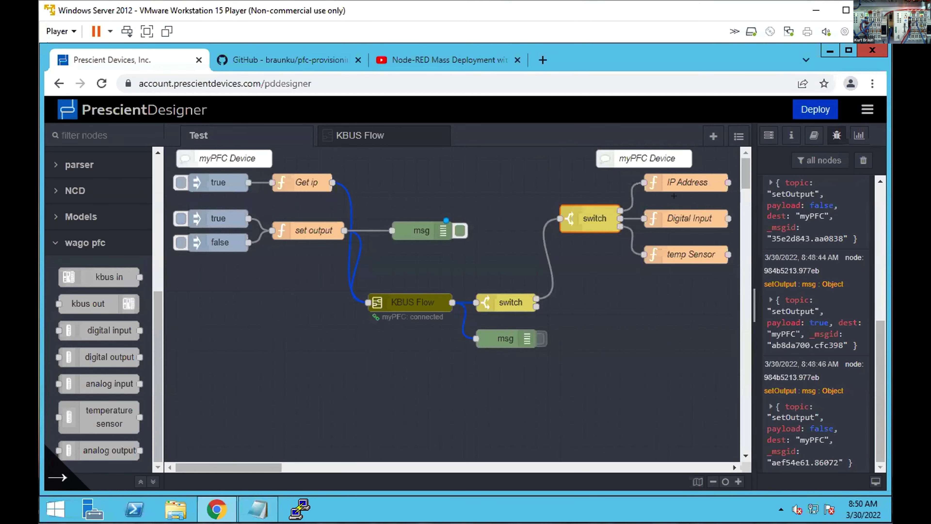
# Review the Digital Input function's status code and close it unchanged.
pyautogui.doubleClick(669, 217)
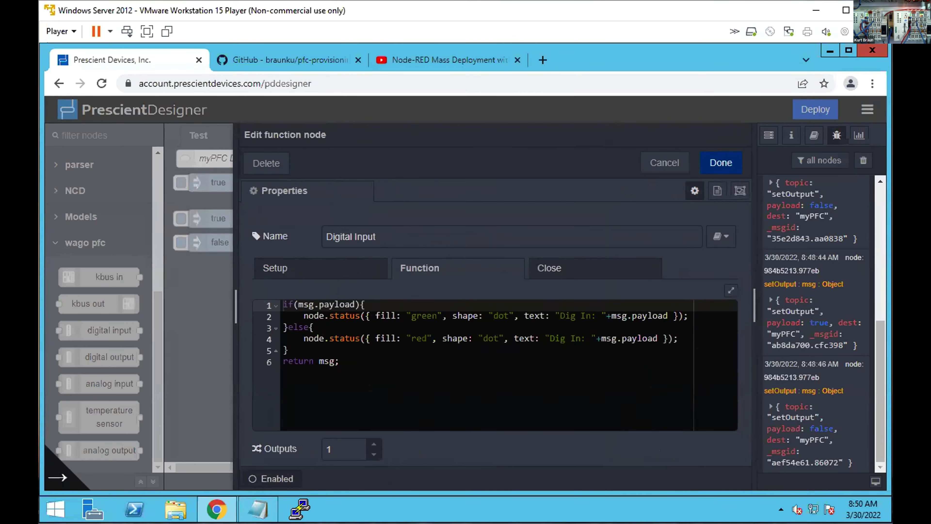
pyautogui.click(656, 164)
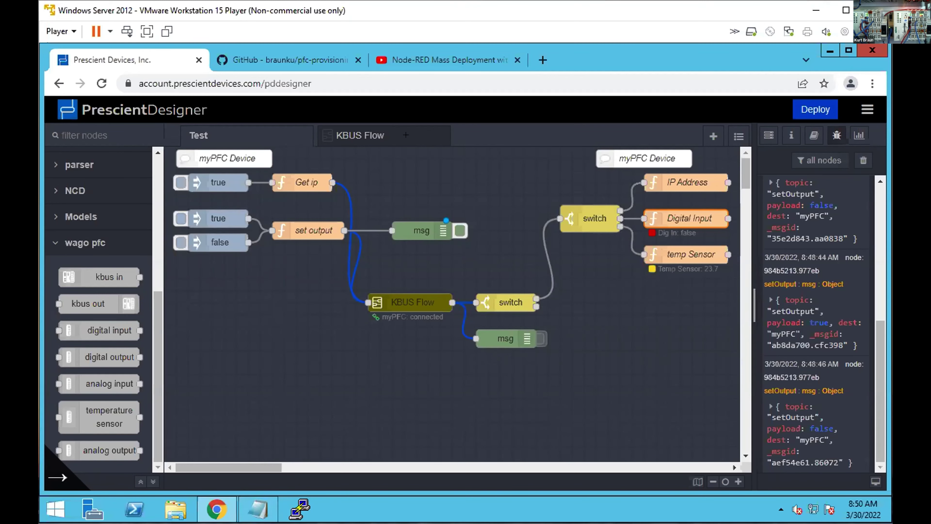
pyautogui.click(360, 135)
# Inspect the temperature sensor and ip node settings, then fire Get ip on the Test flow.
pyautogui.doubleClick(339, 357)
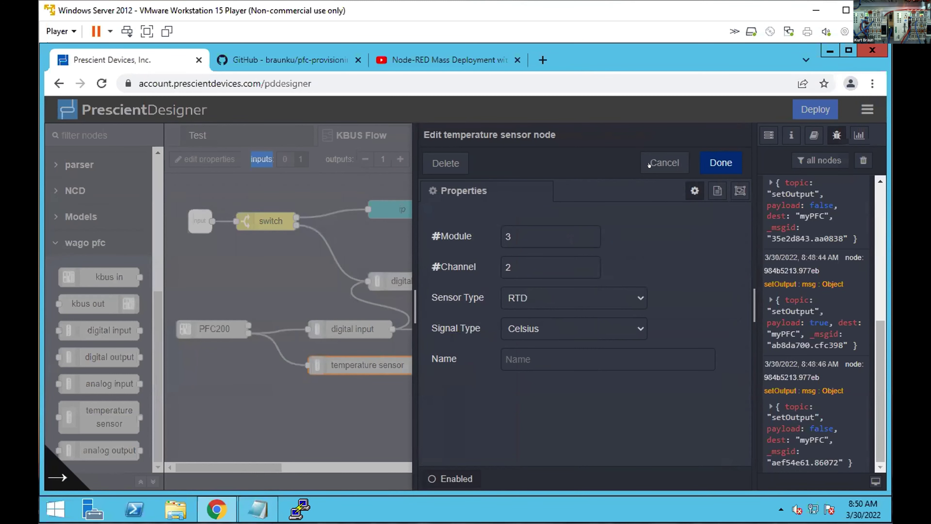
pyautogui.click(664, 163)
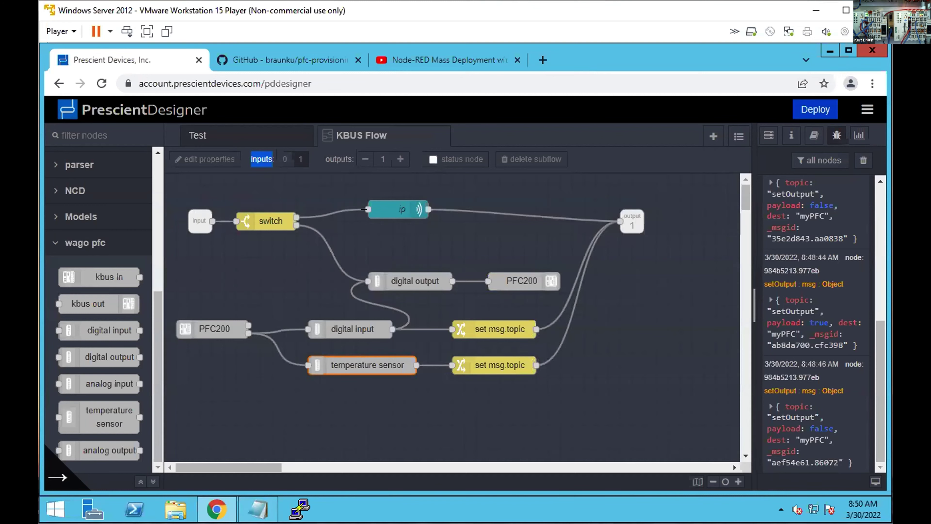
pyautogui.doubleClick(392, 206)
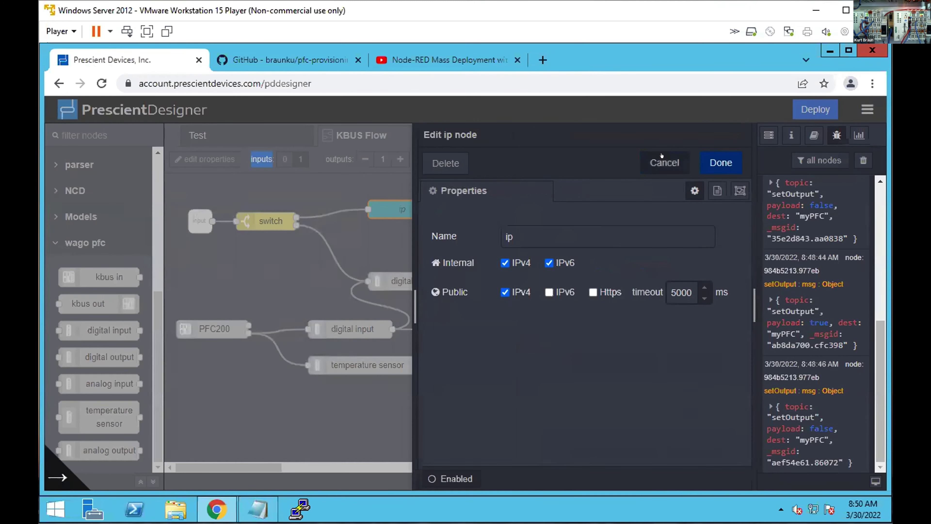
pyautogui.click(664, 162)
pyautogui.click(236, 134)
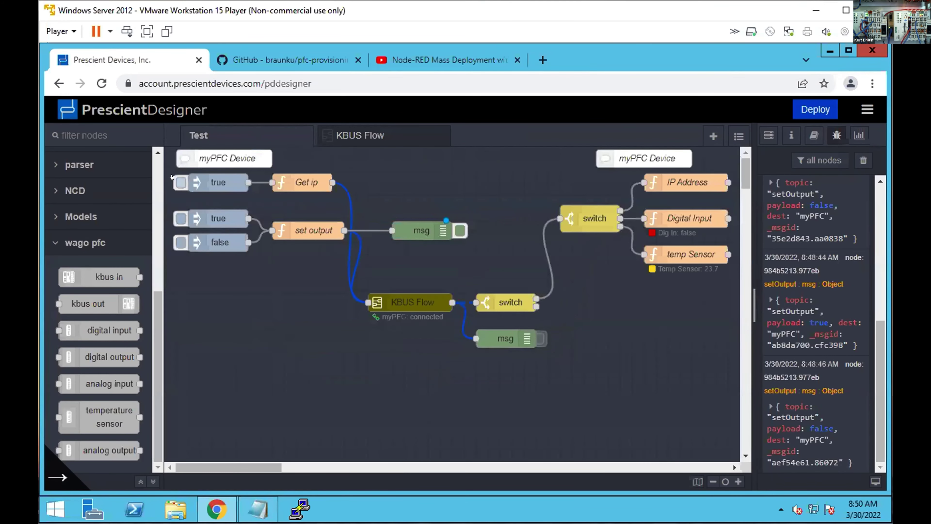
pyautogui.click(181, 182)
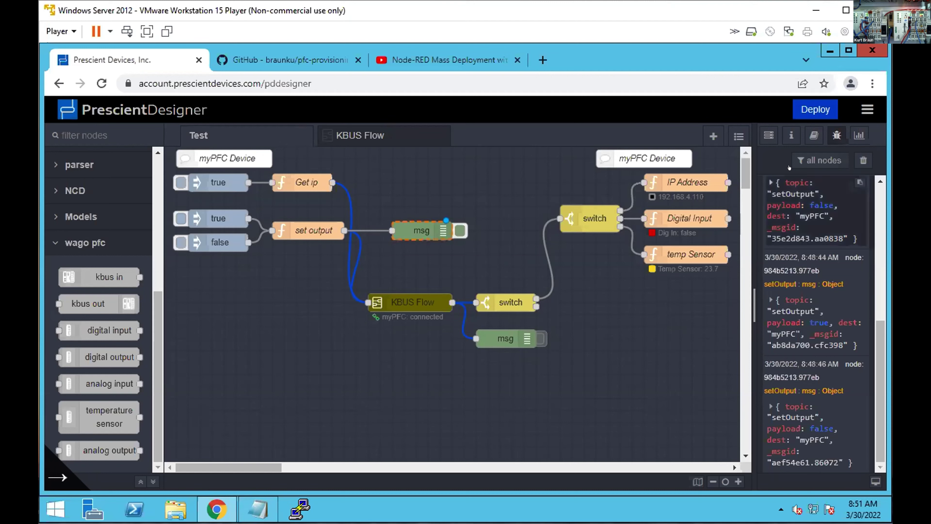
# Show the edge devices panel with myPFC and myPFC2 connected, including memory and disk use.
pyautogui.click(758, 125)
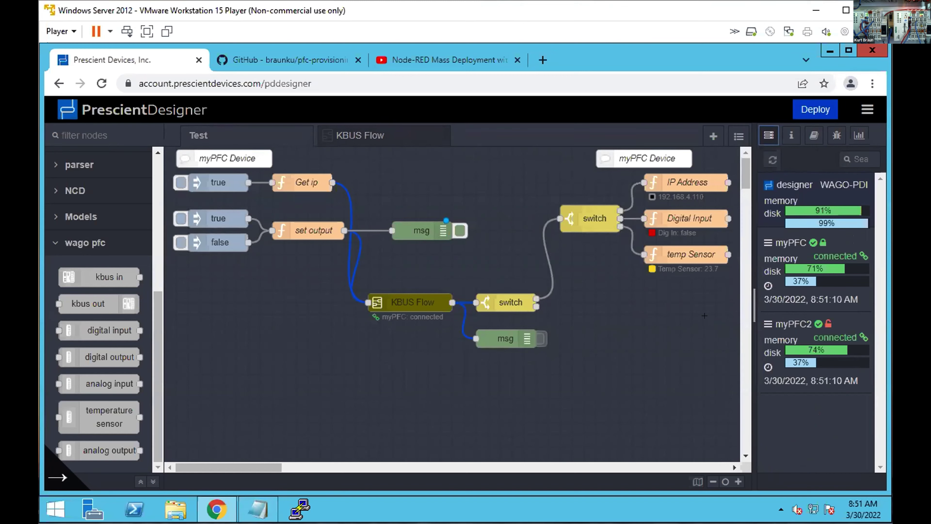
# Select the group of myPFC2 nodes and move it up beside KBUS Flow.
pyautogui.scroll(-5, 374, 292)
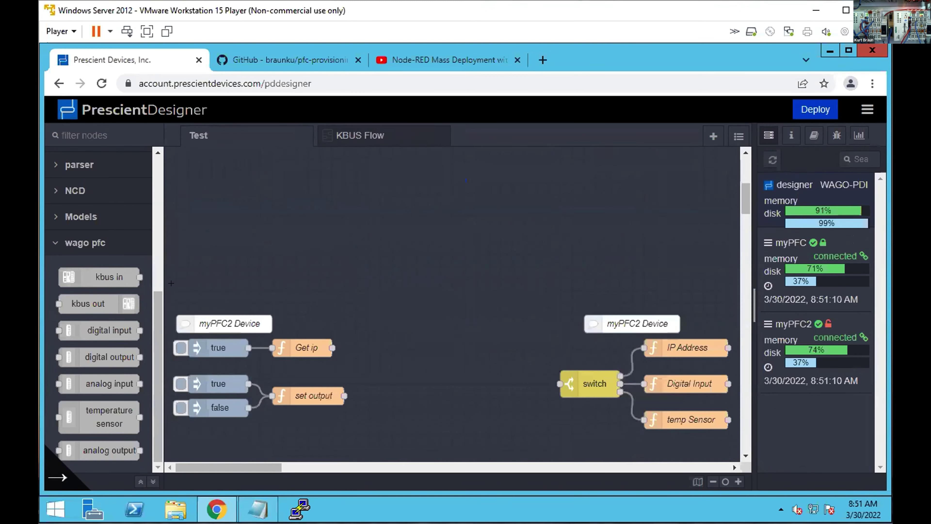
pyautogui.moveTo(170, 285)
pyautogui.mouseDown()
pyautogui.moveTo(645, 396)
pyautogui.moveTo(715, 421)
pyautogui.moveTo(715, 289)
pyautogui.mouseUp()
pyautogui.scroll(5, 618, 220)
pyautogui.moveTo(618, 443); pyautogui.dragTo(652, 324)
# Wire the lower Get ip and set output nodes into KBUS Flow, and KBUS Flow into the lower switch.
pyautogui.moveTo(344, 363); pyautogui.dragTo(368, 302)
pyautogui.moveTo(356, 410); pyautogui.dragTo(368, 302)
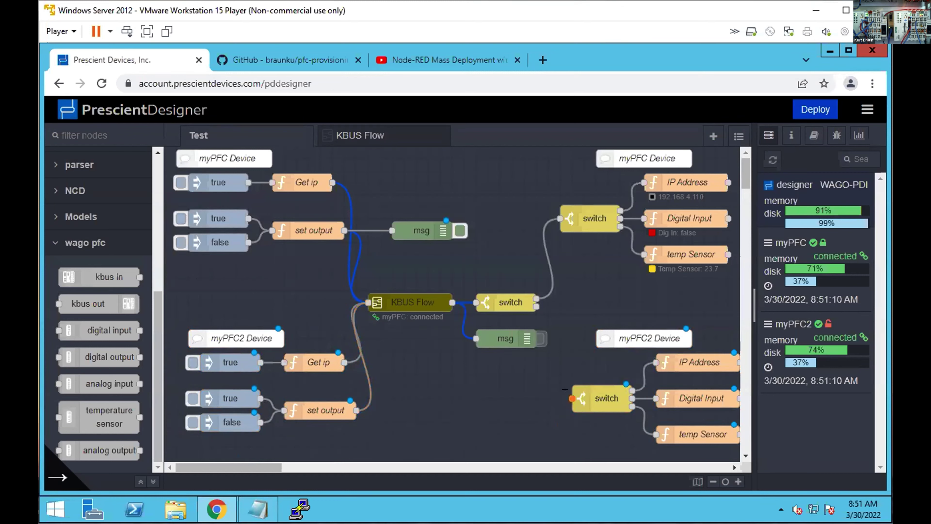
pyautogui.moveTo(571, 398); pyautogui.dragTo(448, 291)
# Add myPFC2 to KBUS Flow's deviceID targets alongside myPFC and deploy the flow.
pyautogui.doubleClick(427, 301)
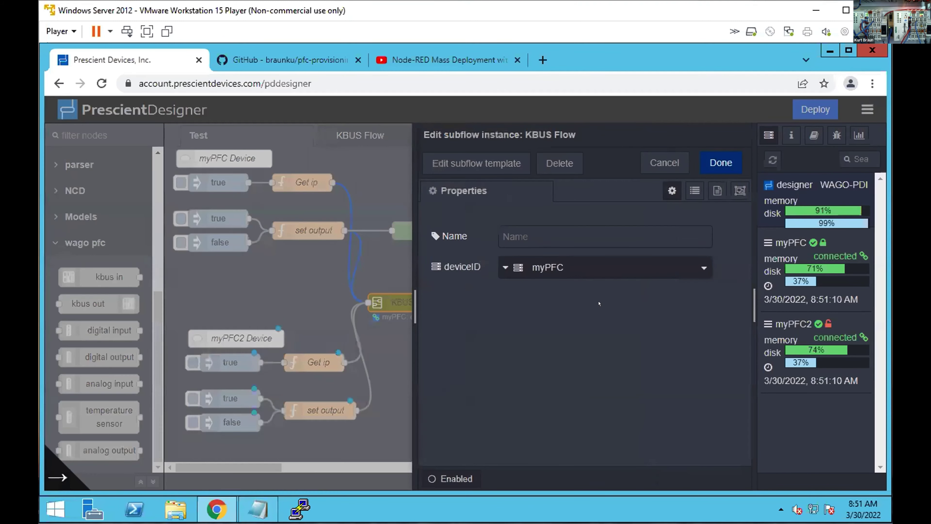
pyautogui.click(693, 264)
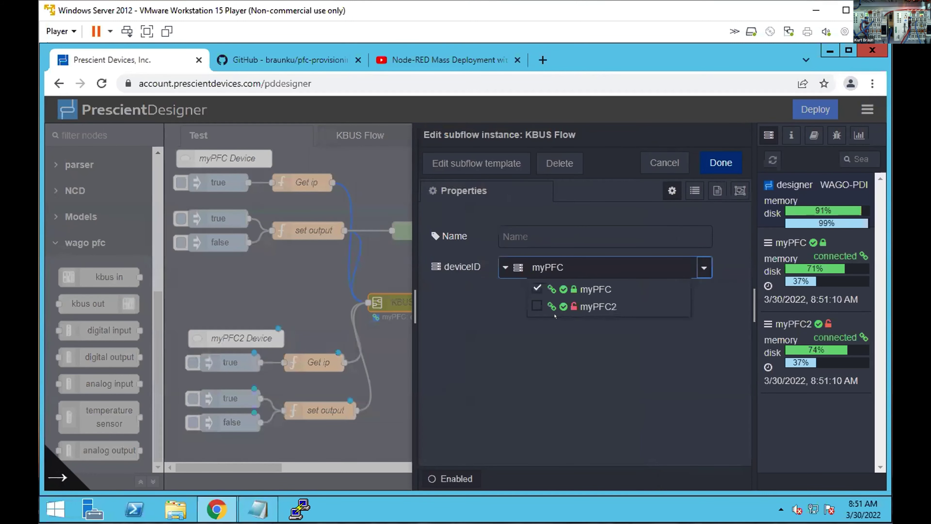
pyautogui.click(535, 305)
pyautogui.click(724, 157)
pyautogui.click(726, 154)
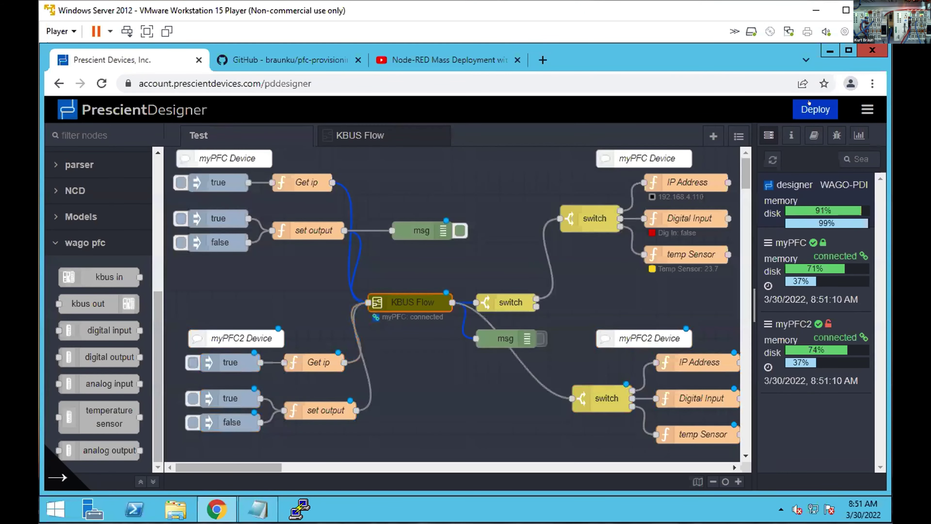
pyautogui.click(809, 104)
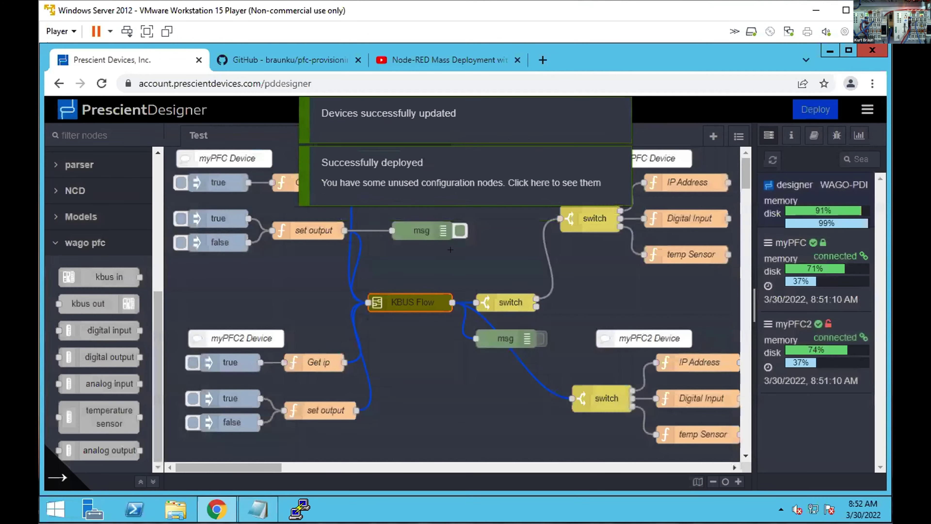
# Replace the KBUS Flow-to-lower-switch wire with one from the upper switch's output, then redeploy.
pyautogui.click(528, 371)
pyautogui.press('Delete')
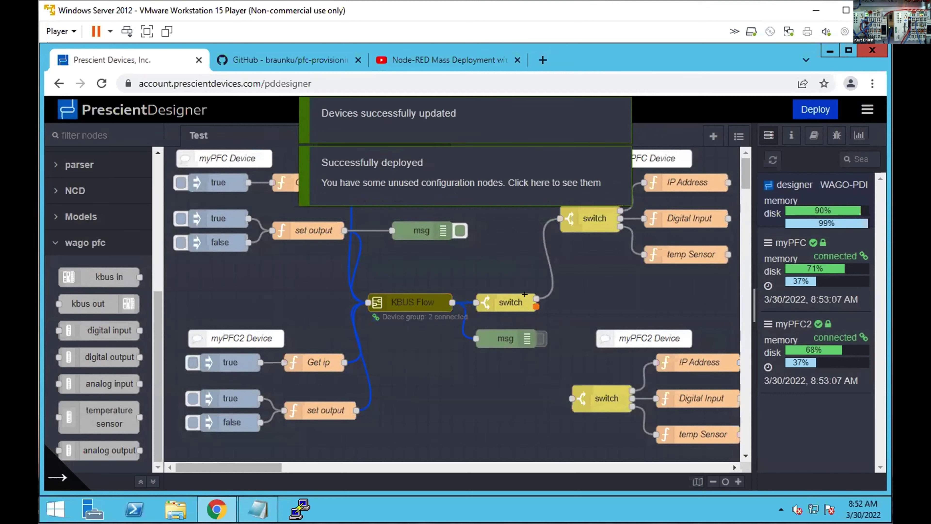
pyautogui.moveTo(536, 307); pyautogui.dragTo(571, 398)
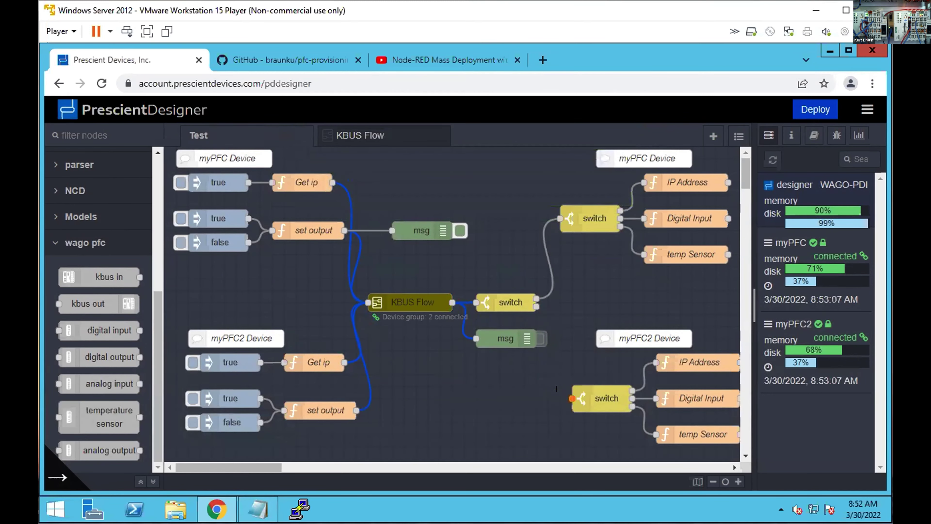
pyautogui.click(523, 291)
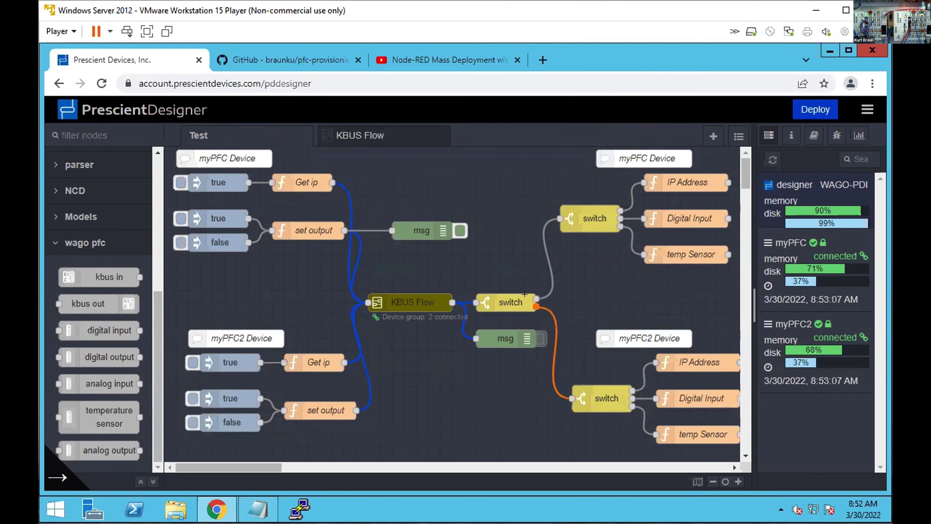
pyautogui.click(809, 103)
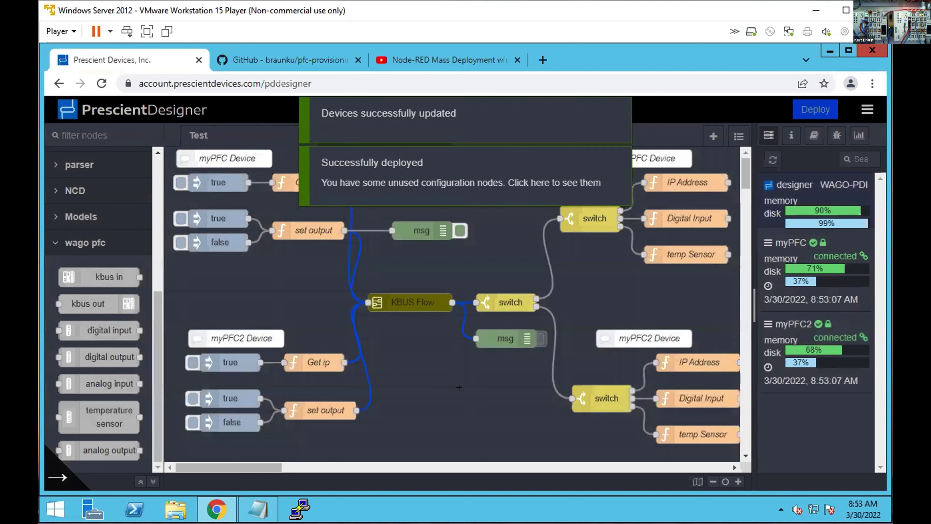
# Send true and false injects to myPFC2, then nudge the lower msg debug node down.
pyautogui.click(193, 398)
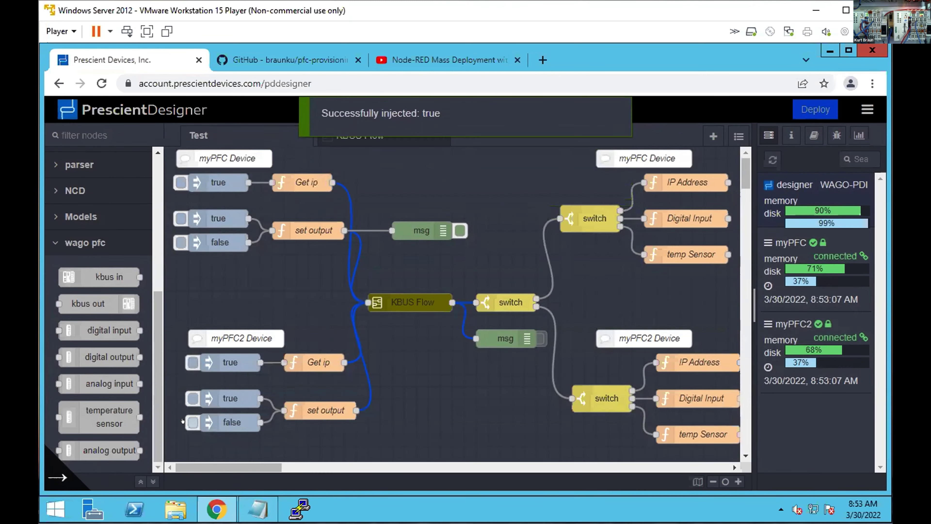
pyautogui.click(192, 422)
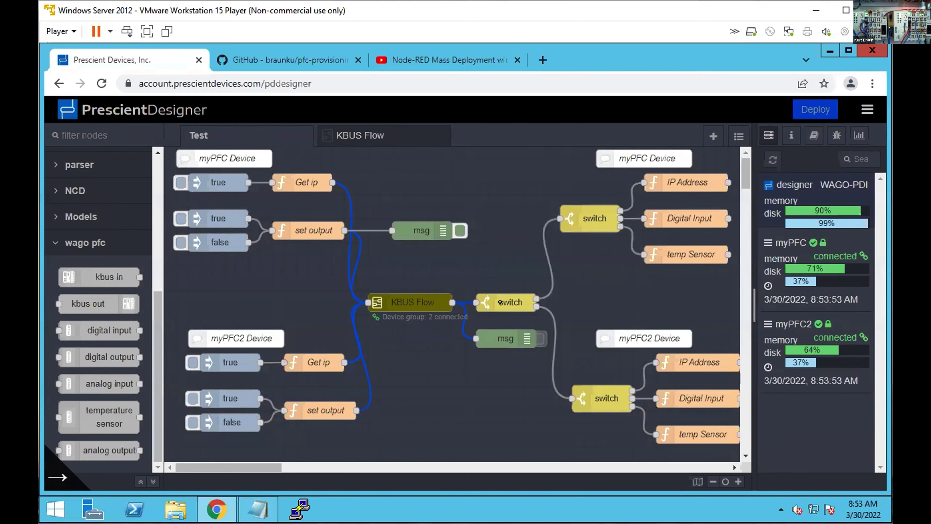
pyautogui.moveTo(500, 333); pyautogui.dragTo(500, 345)
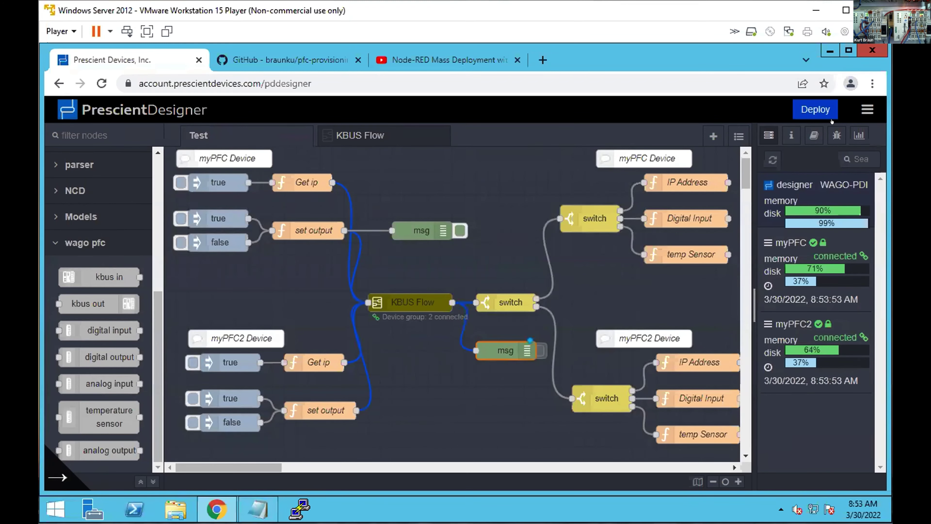
# Redeploy the flow so myPFC2's Digital Input node reports its Dig In status.
pyautogui.click(809, 105)
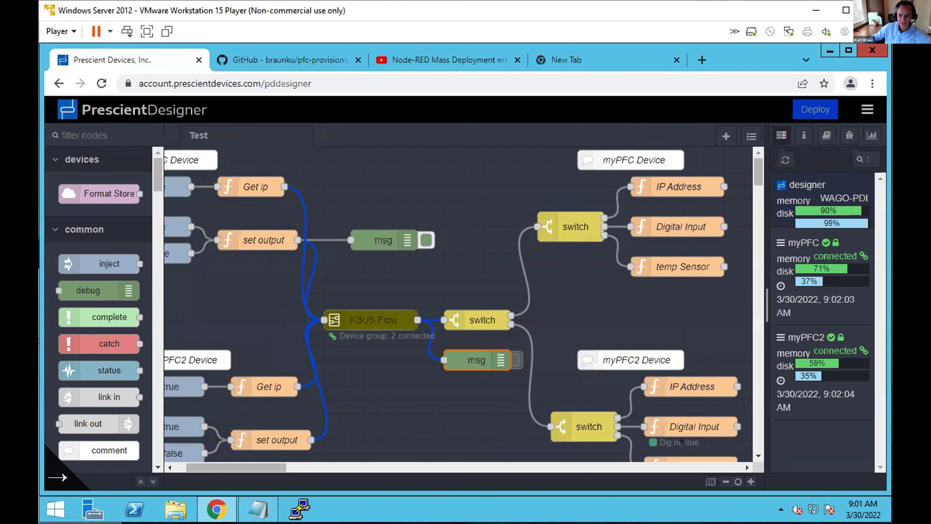
# Inject true into myPFC2's Get ip flow, returning IP address 192.168.5.34.
pyautogui.hscroll(-3, 226, 398)
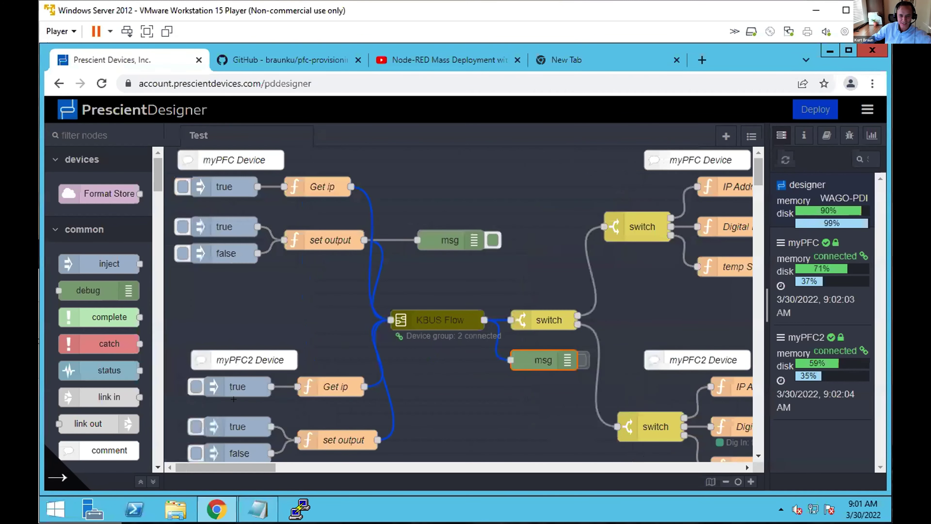
pyautogui.click(192, 388)
pyautogui.hscroll(3, 555, 391)
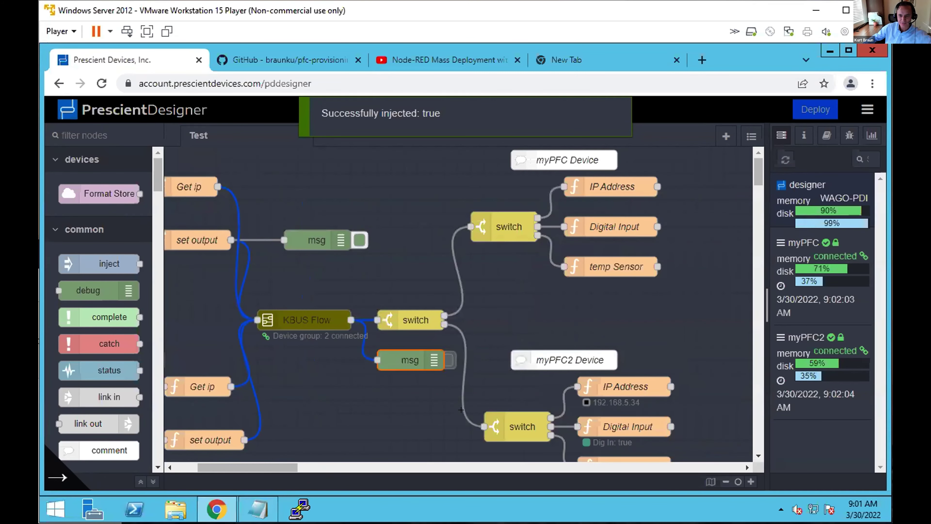
pyautogui.scroll(-3, 598, 367)
pyautogui.scroll(3, 628, 335)
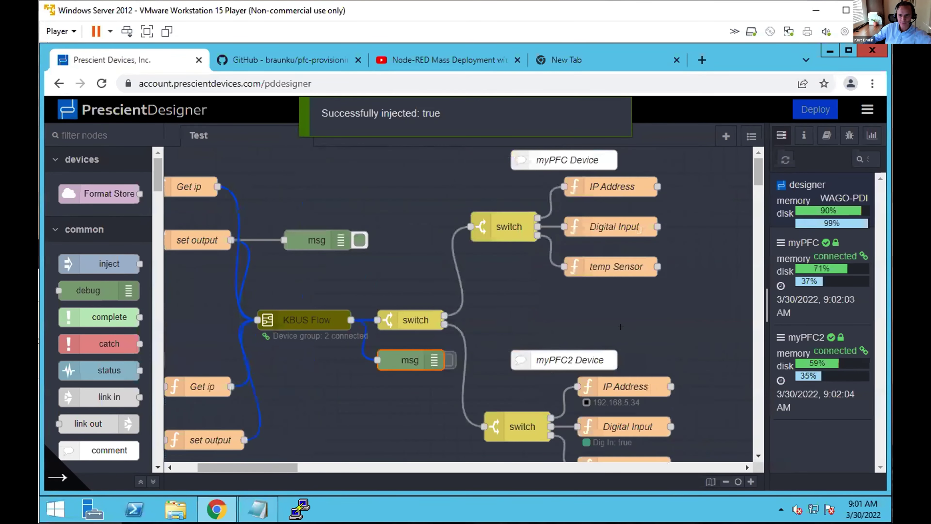